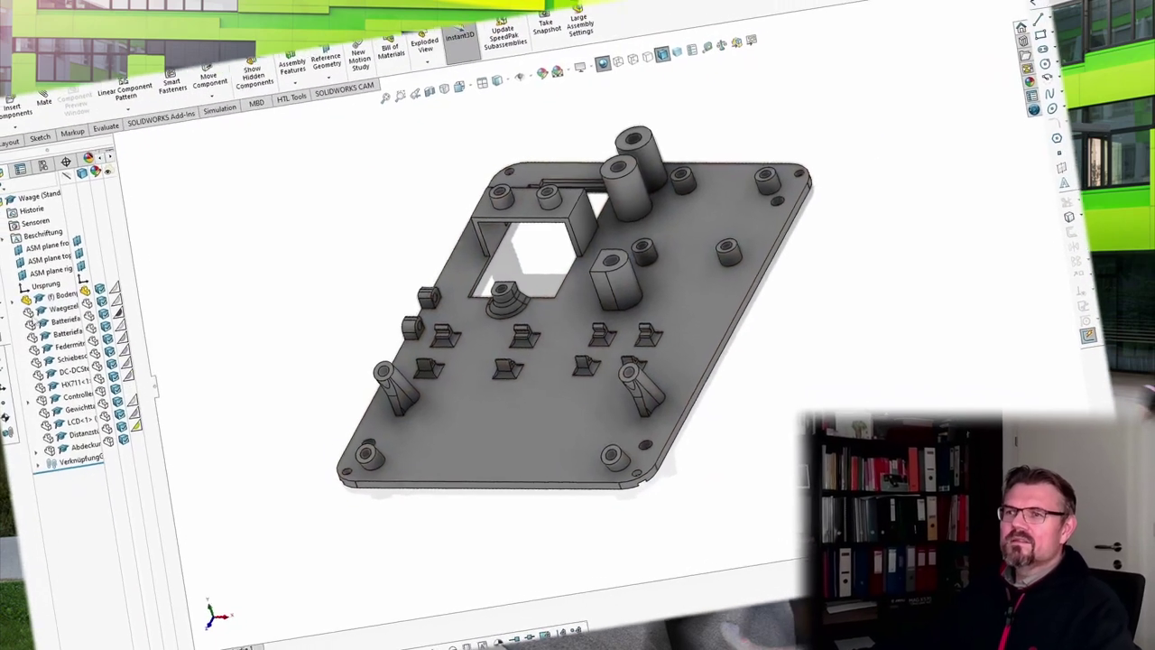
Show the hidden 1kg load cell mounted on the two tall posts of the base plate.
click(99, 267)
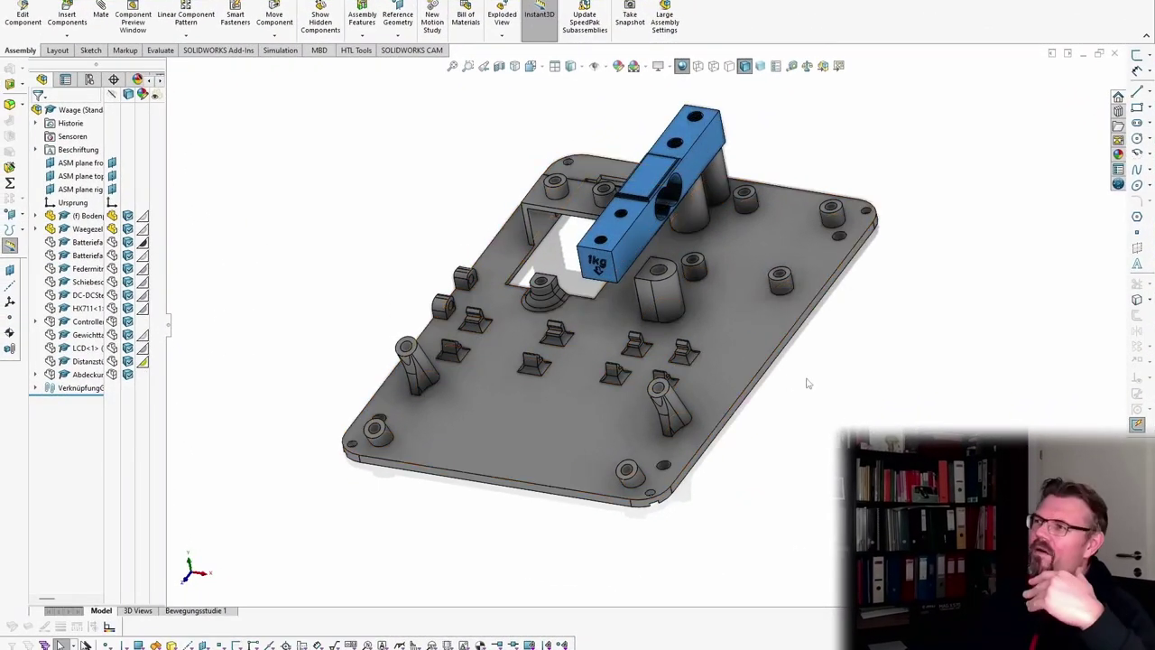
click(860, 364)
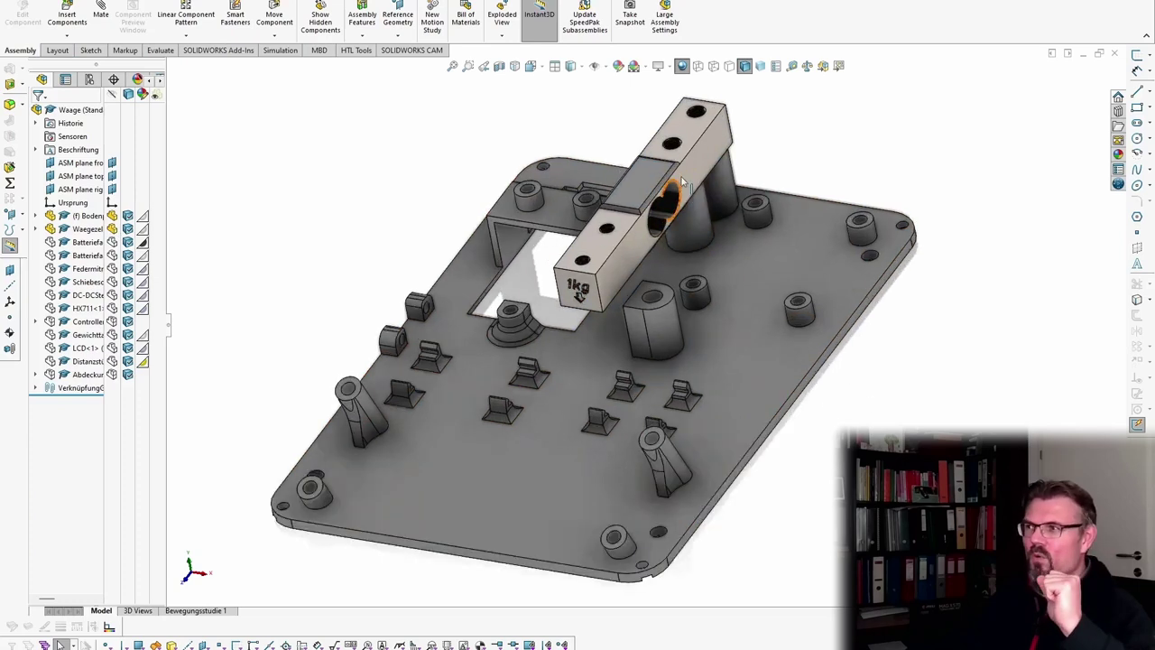
scroll(653, 330, down, 3)
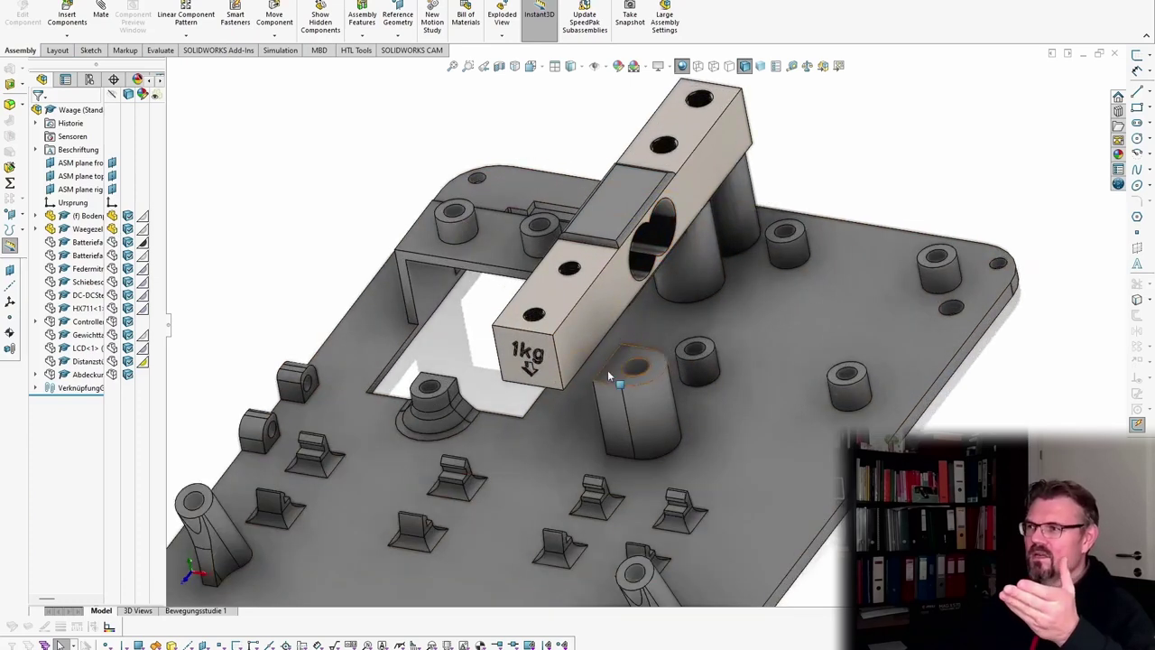
middle_drag(609, 376, 470, 327)
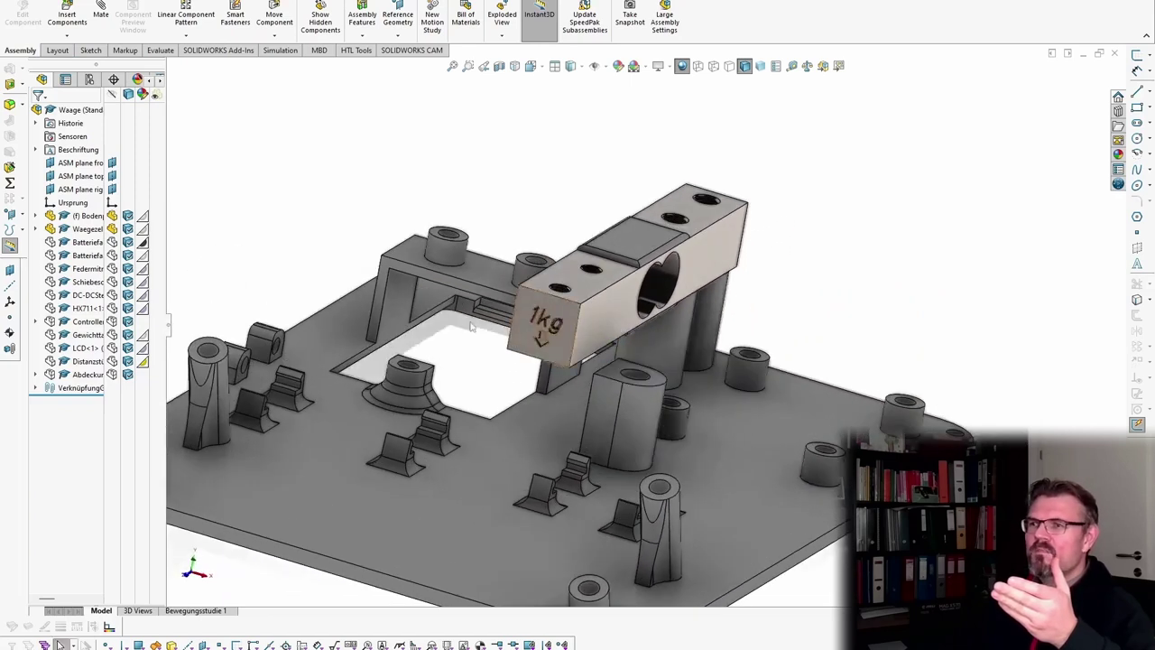
Show the hidden battery compartment and check how it sits in the base plate's opening from below and above.
click(113, 243)
click(377, 460)
middle_drag(377, 461, 417, 290)
scroll(362, 434, up, 5)
scroll(509, 474, down, 5)
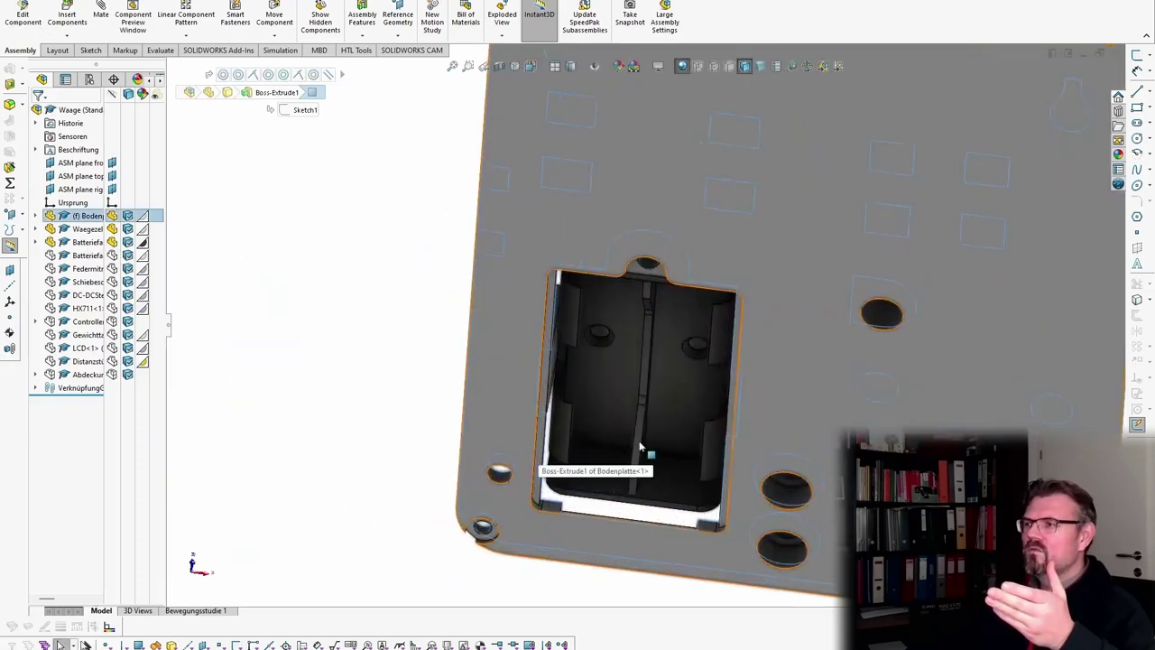
middle_drag(640, 447, 574, 596)
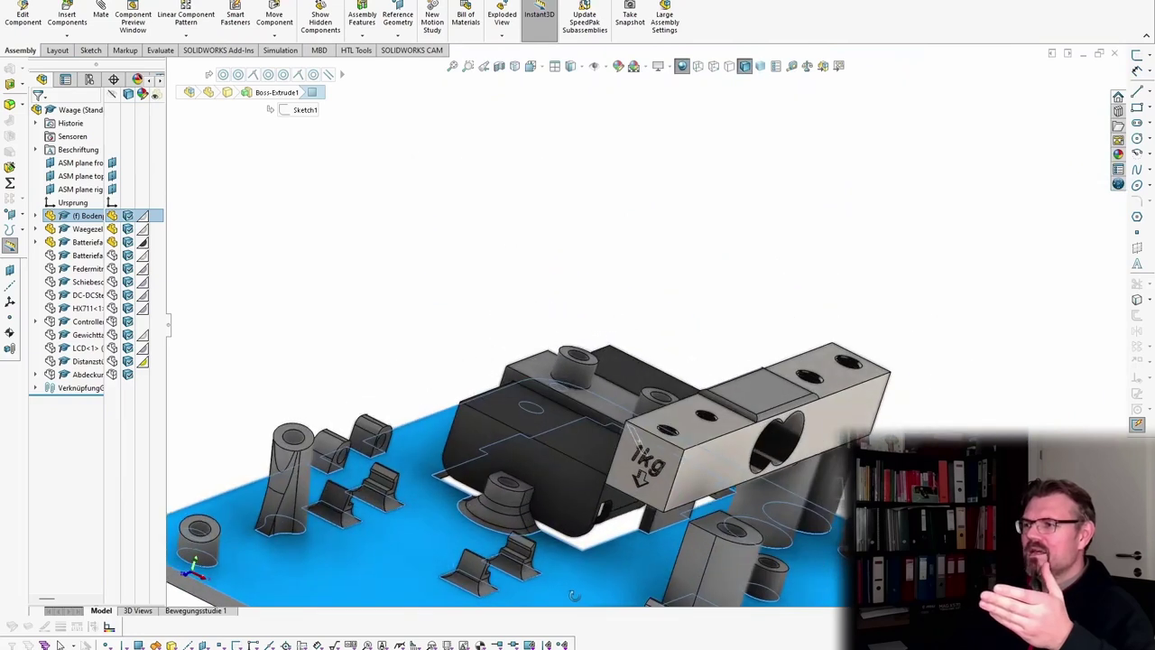
scroll(574, 596, down, 1)
Show the hidden battery compartment cover and check its fit in the base plate's opening from the underside.
click(112, 257)
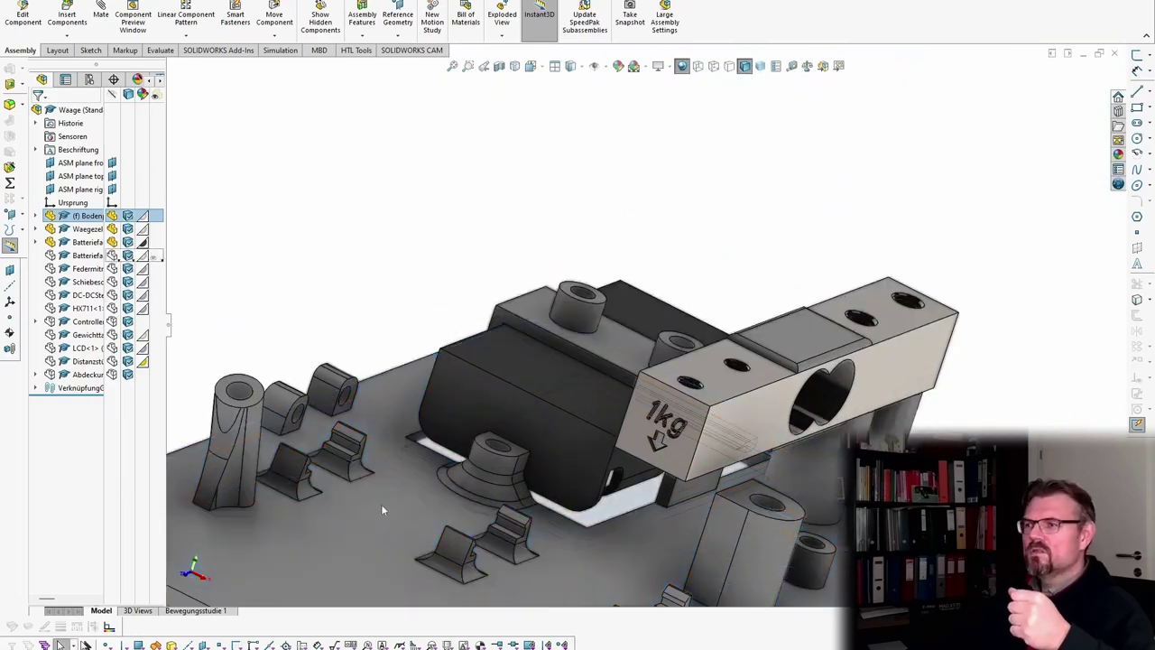
middle_drag(404, 525, 458, 398)
scroll(458, 403, up, 5)
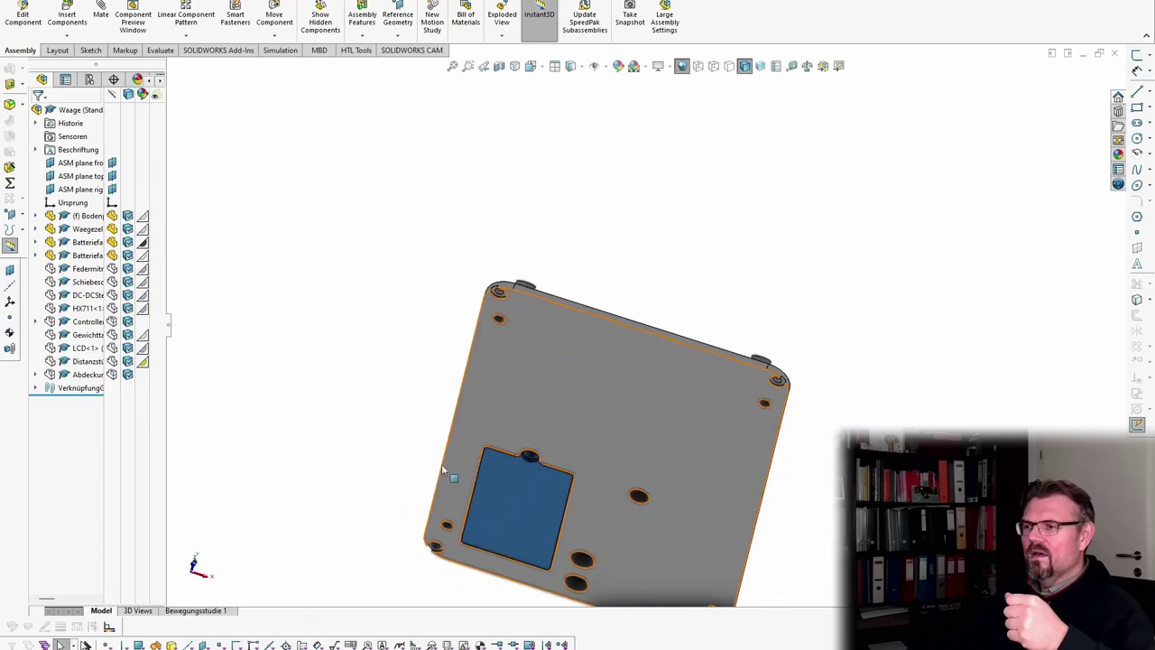
scroll(480, 506, down, 5)
middle_drag(596, 466, 601, 530)
scroll(606, 526, up, 5)
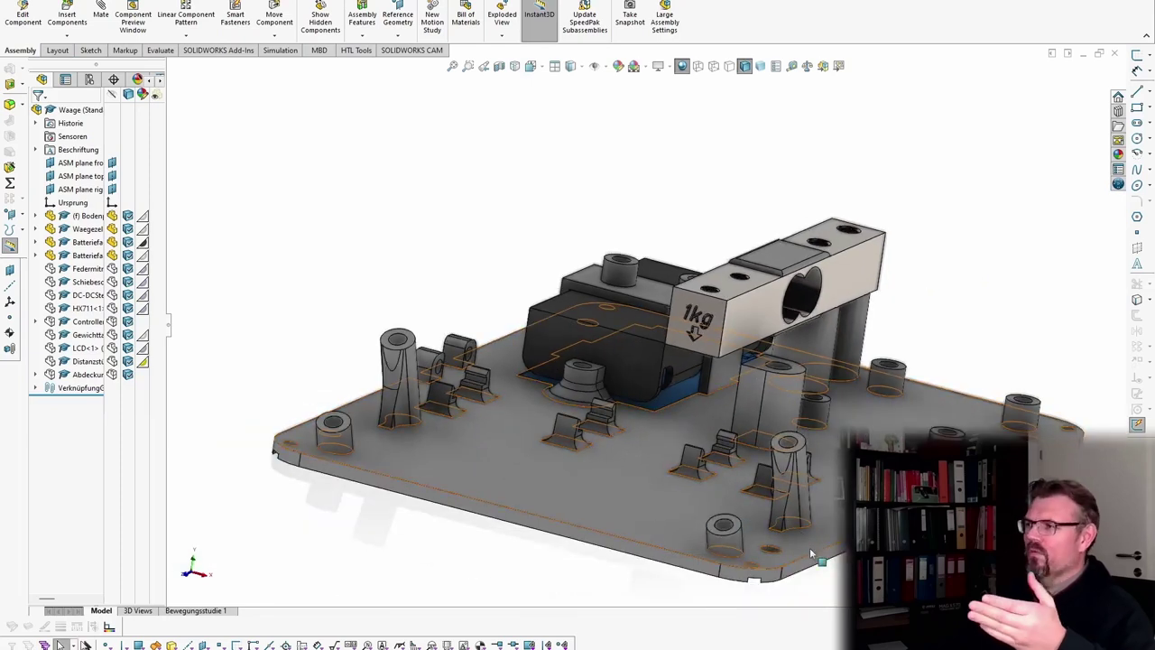
middle_drag(715, 590, 651, 584)
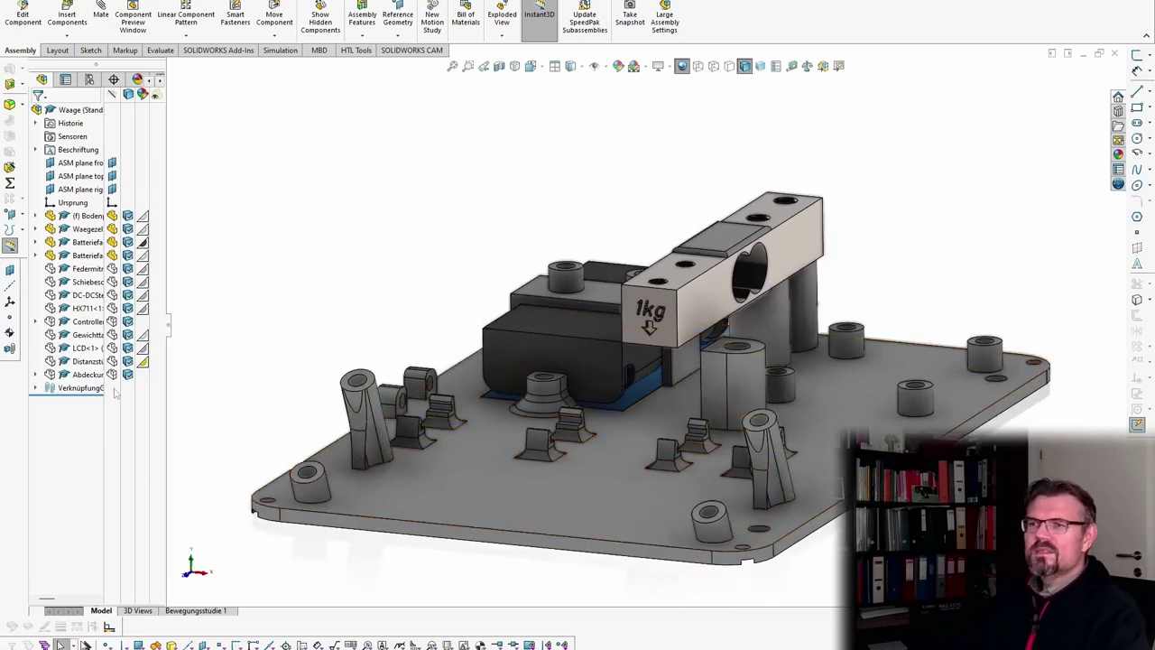
Show the hidden LCD on its angled supports at the front of the base plate.
click(111, 348)
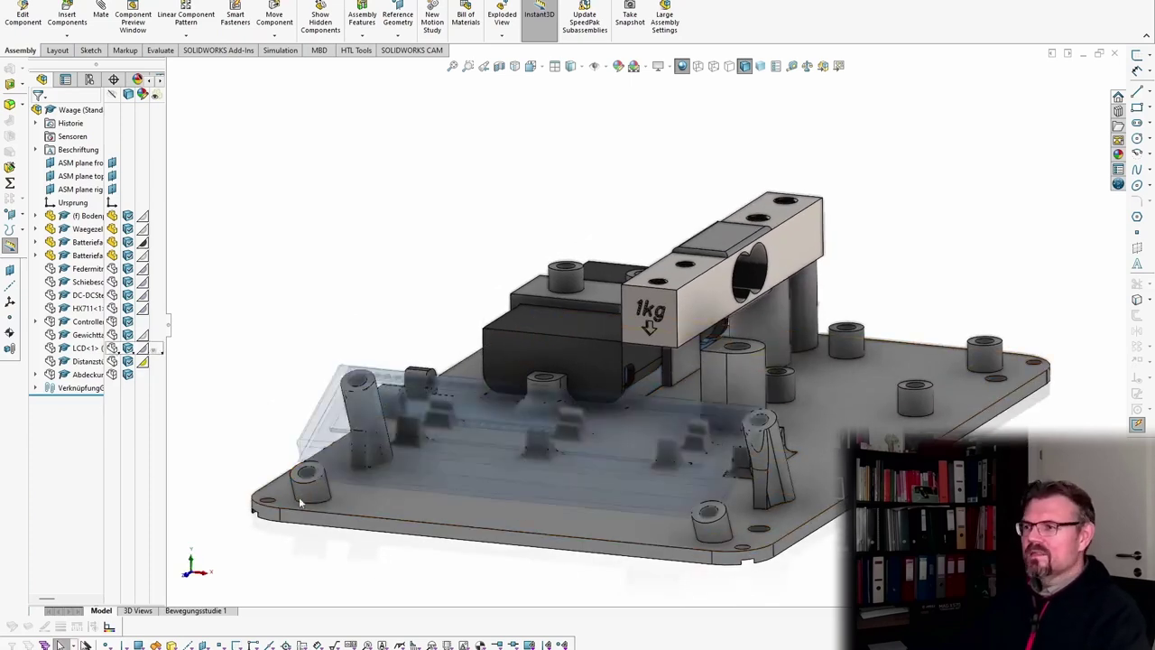
middle_drag(562, 583, 709, 550)
click(553, 589)
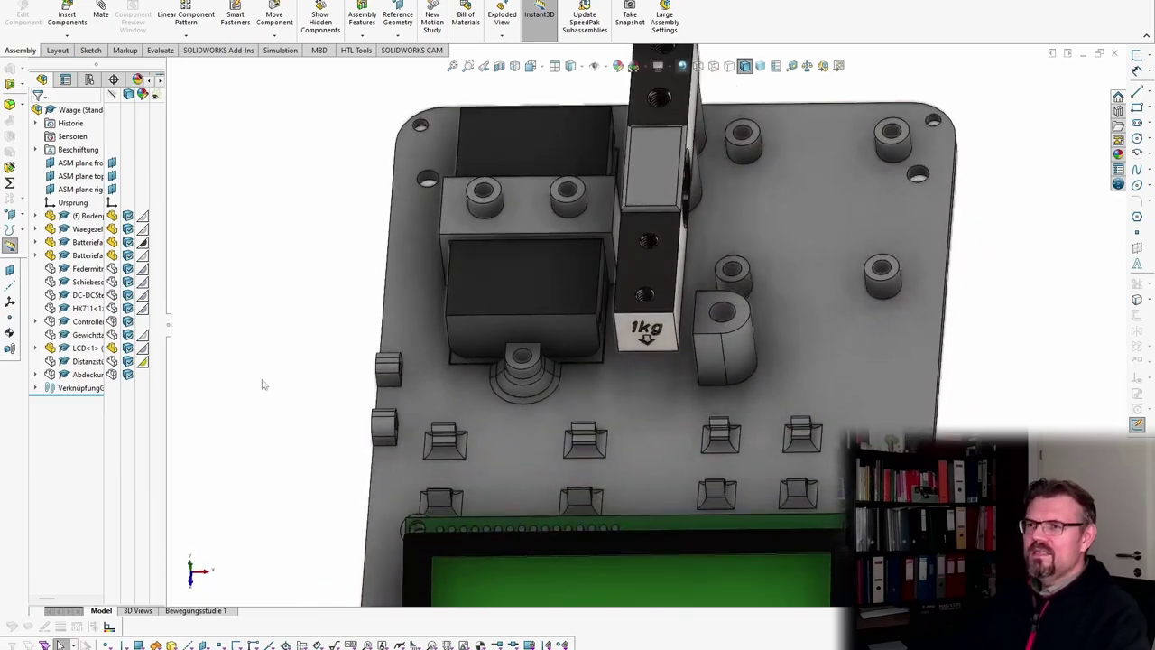
Show the hidden DC-DCStepUp board in its clips behind the LCD and inspect its terminals up close.
click(111, 296)
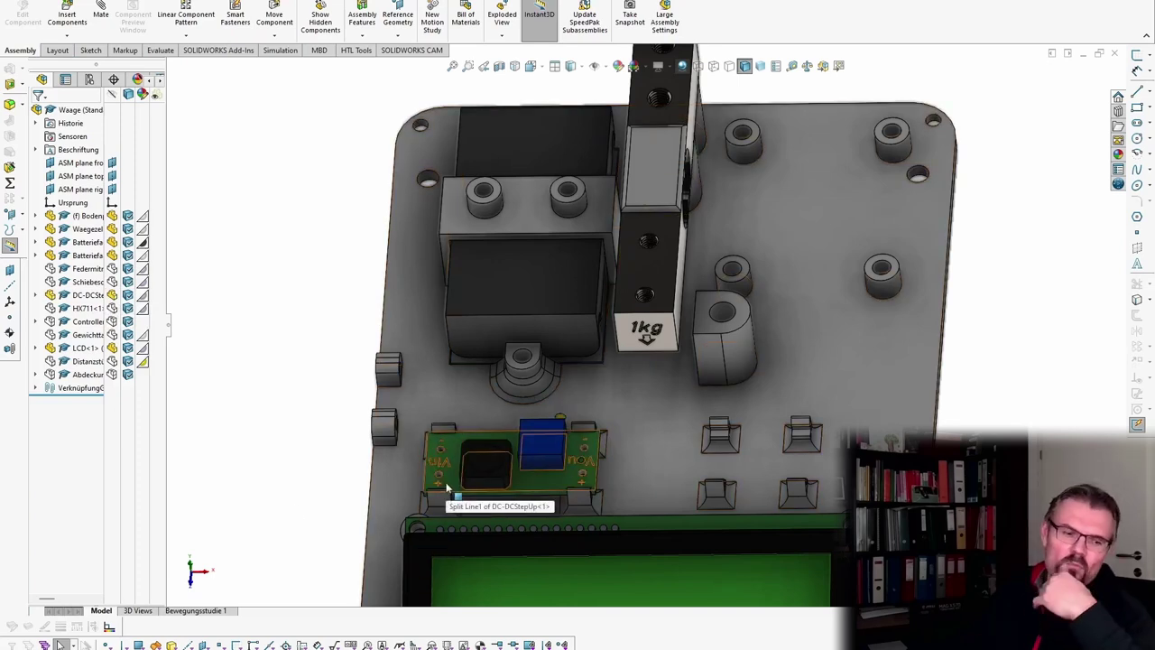
scroll(532, 491, down, 3)
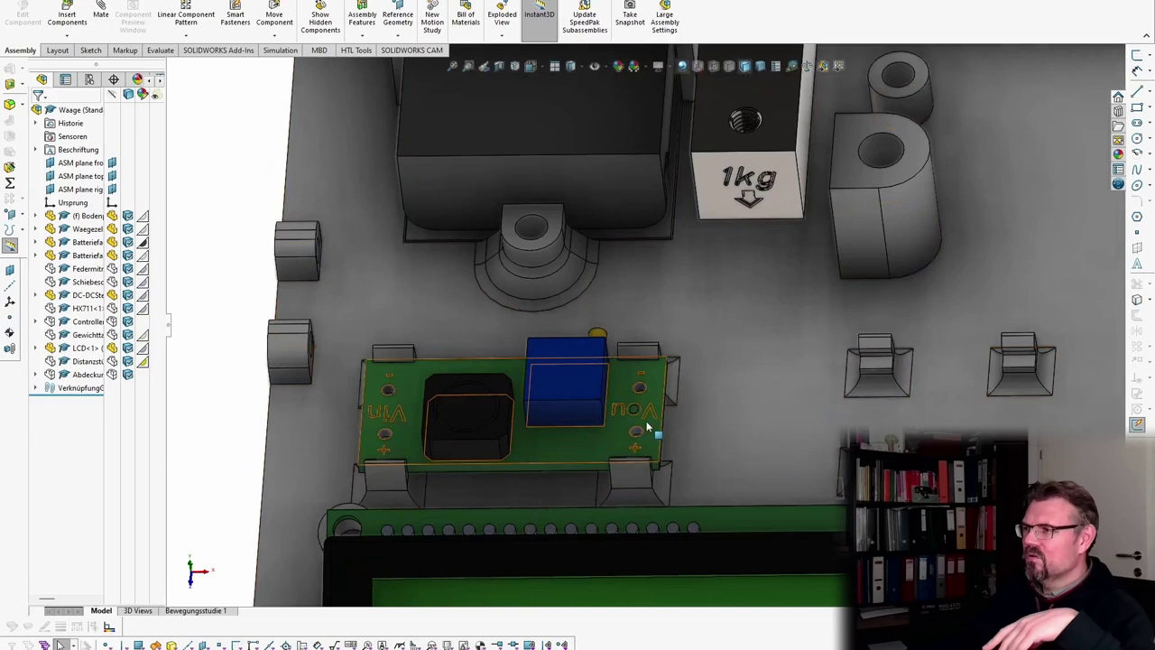
mouse_move(647, 426)
middle_down()
mouse_move(541, 430)
mouse_move(653, 443)
mouse_move(664, 416)
middle_up()
scroll(538, 410, up, 1)
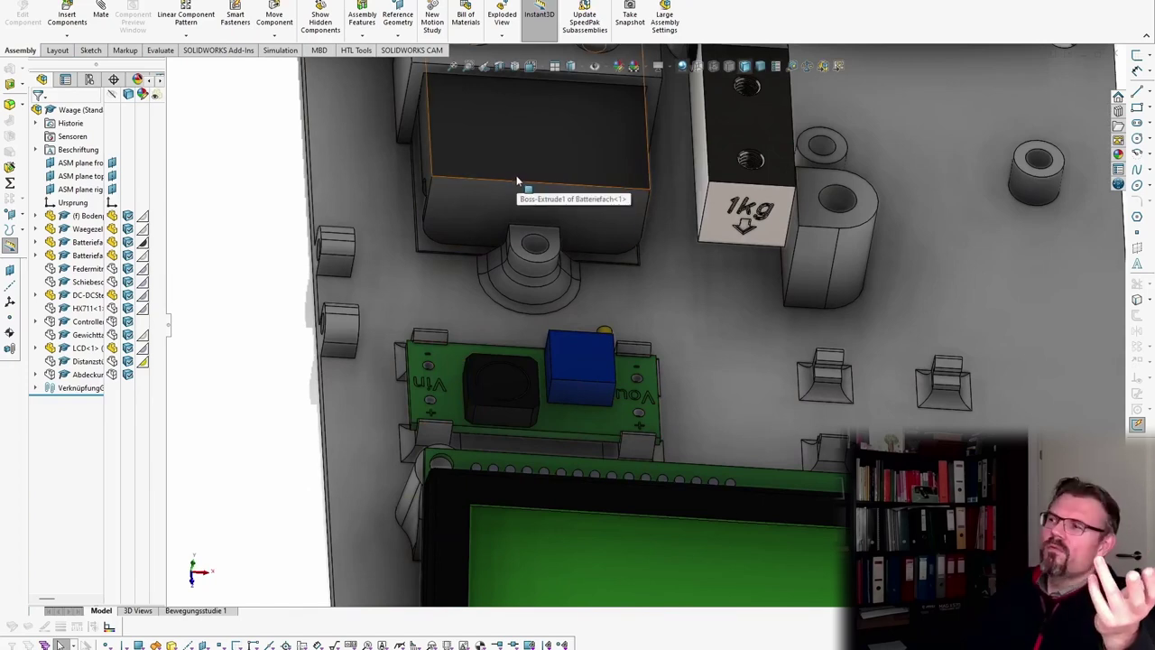
Show the hidden controller board with the Arduino Nano beside the load cell and inspect its connectors up close.
scroll(629, 394, up, 3)
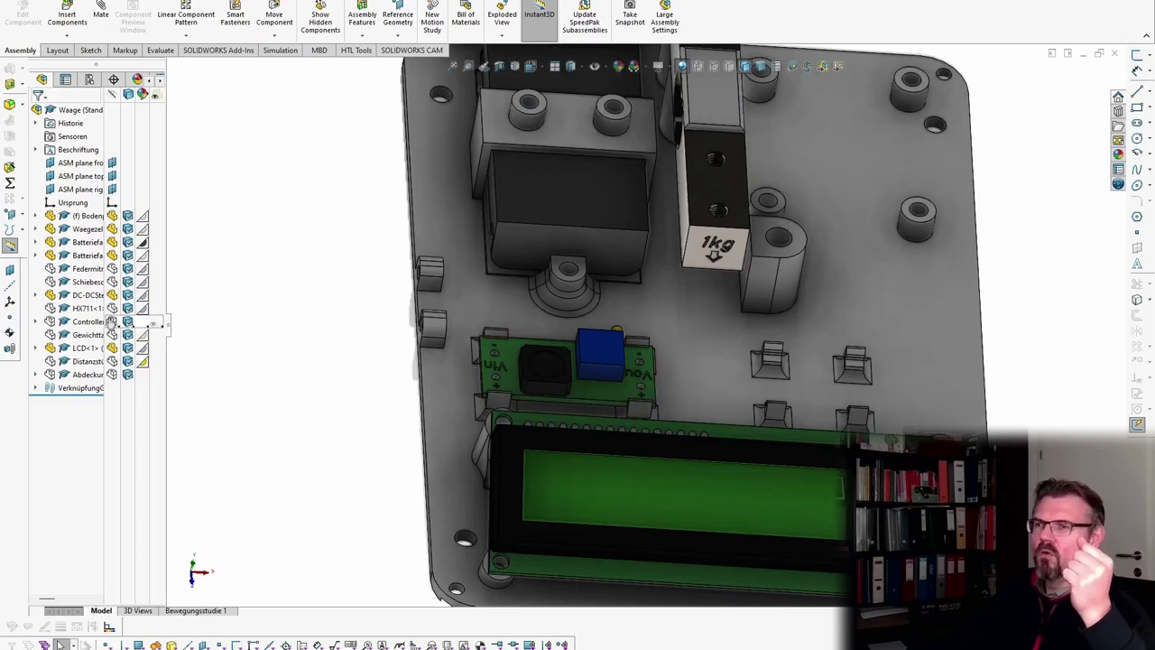
middle_drag(463, 334, 844, 299)
click(844, 299)
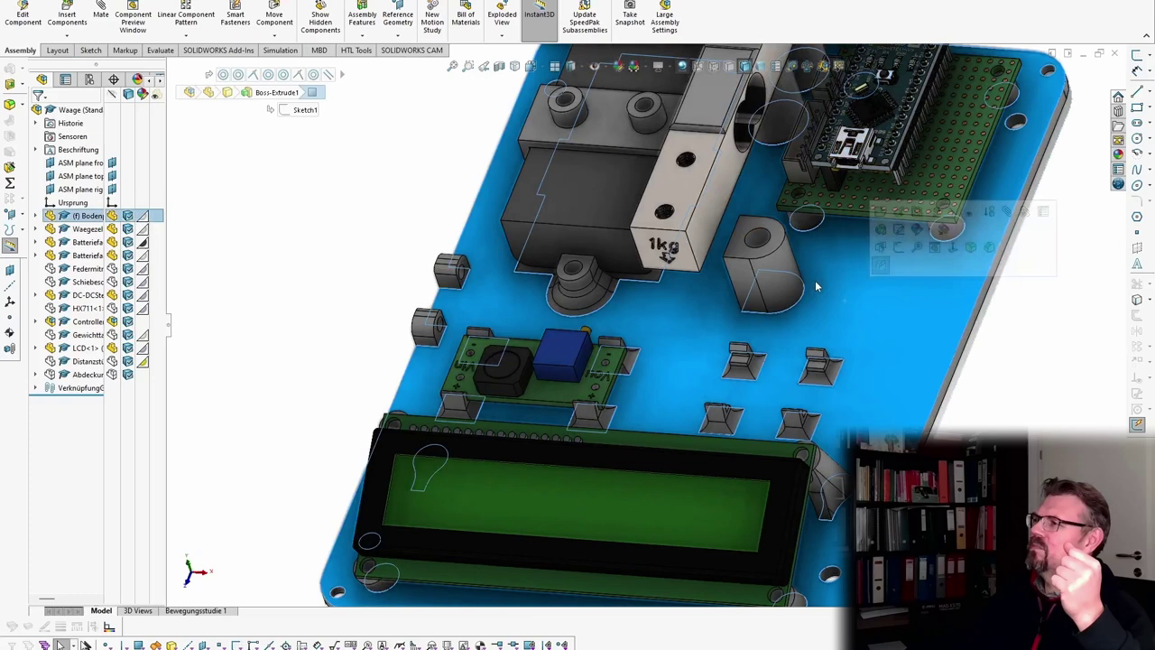
scroll(848, 289, up, 4)
scroll(845, 226, down, 6)
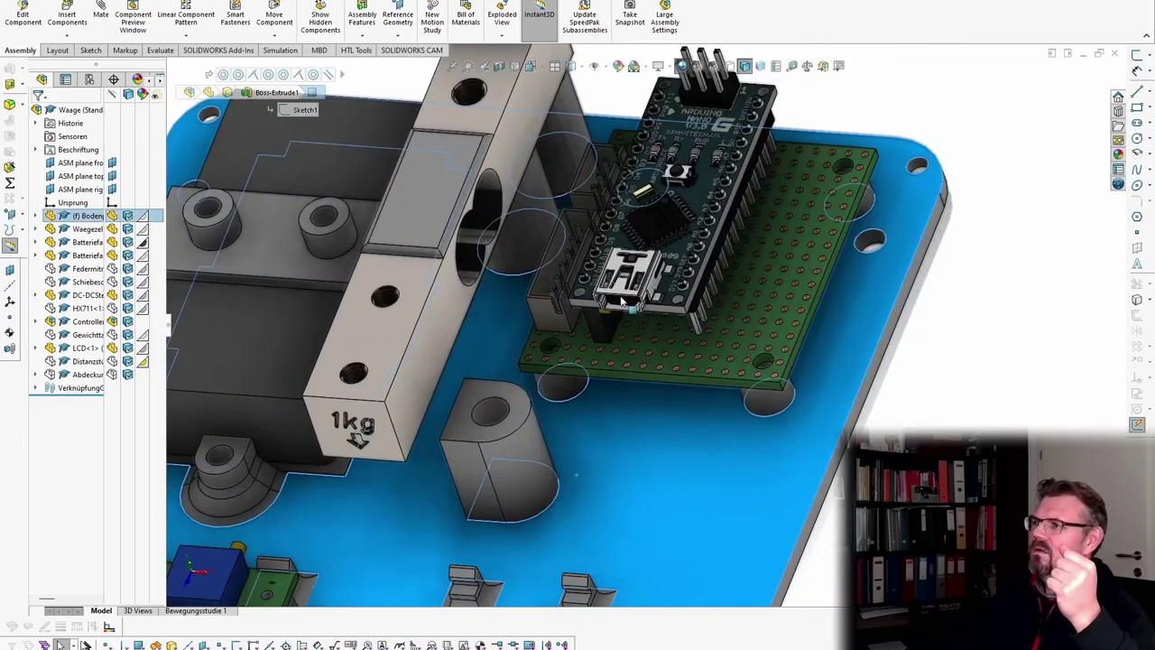
middle_drag(623, 301, 667, 406)
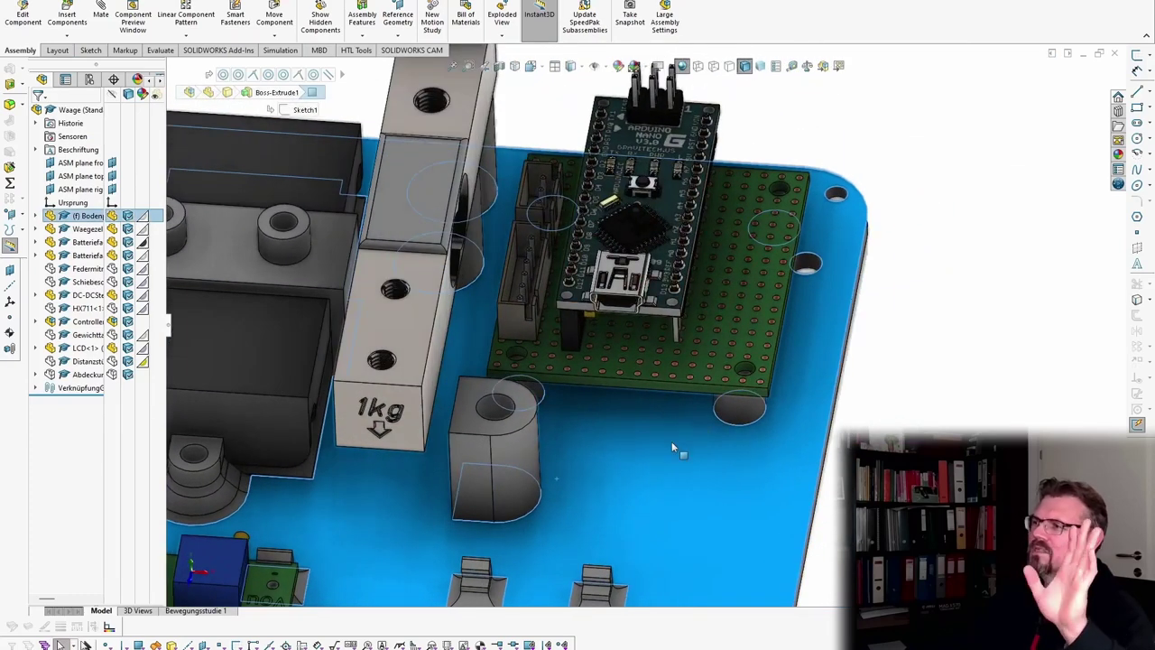
key(Escape)
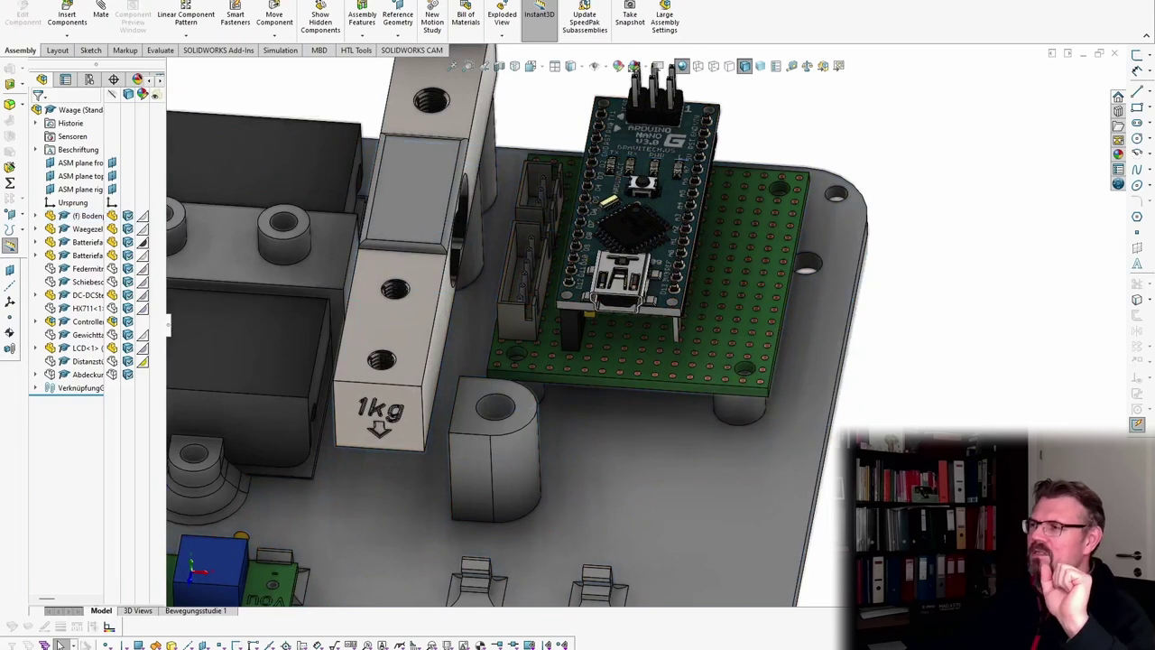
scroll(658, 311, up, 3)
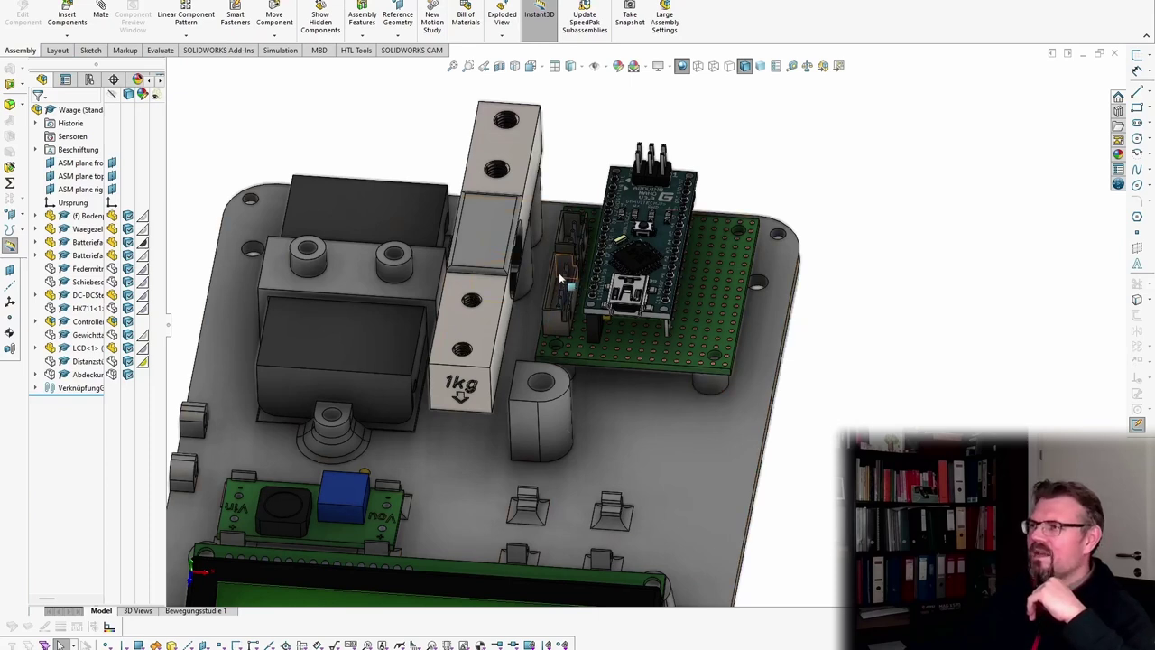
scroll(560, 278, down, 4)
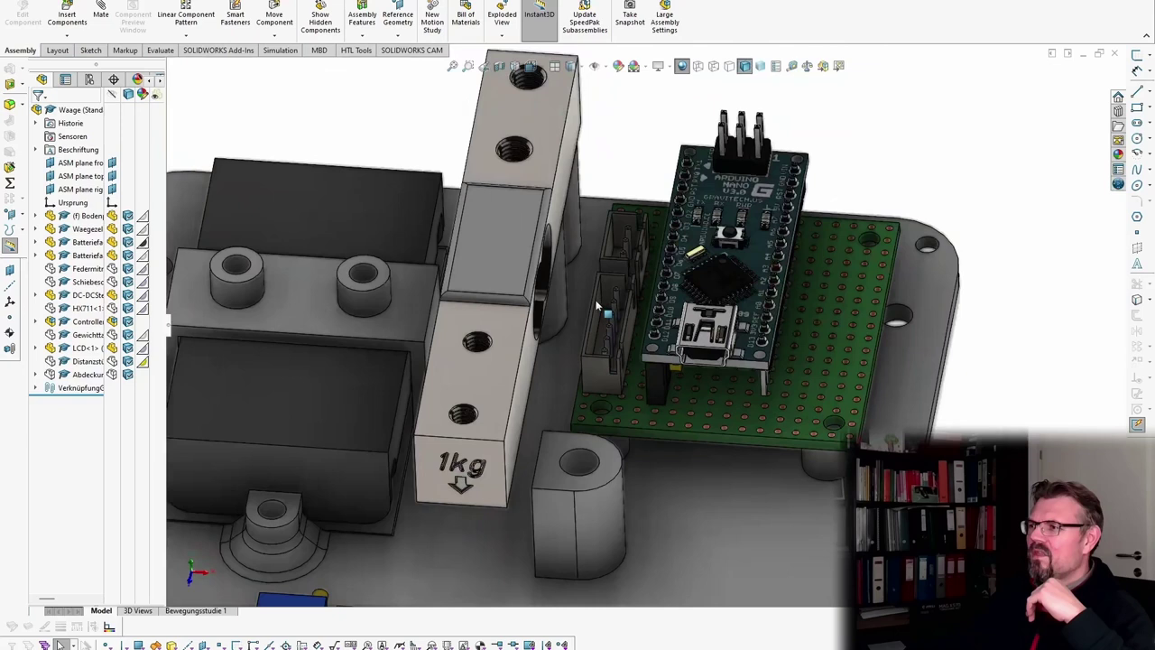
Show the hidden Federmitnehmer beneath the free end of the load cell.
scroll(596, 307, up, 5)
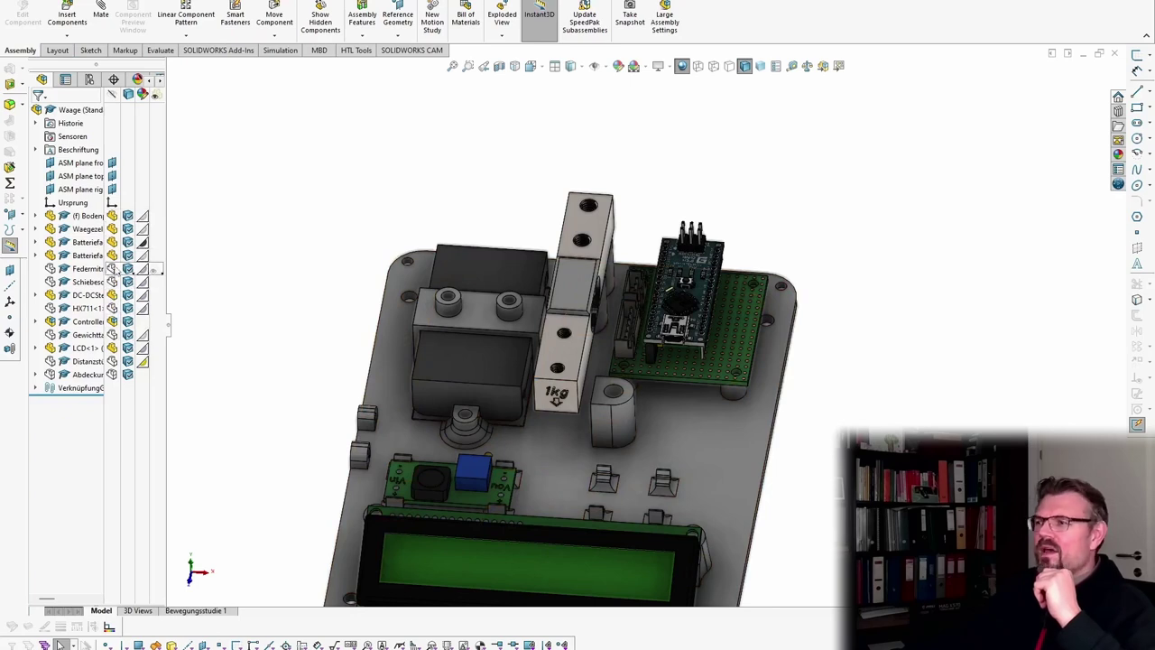
scroll(622, 410, down, 10)
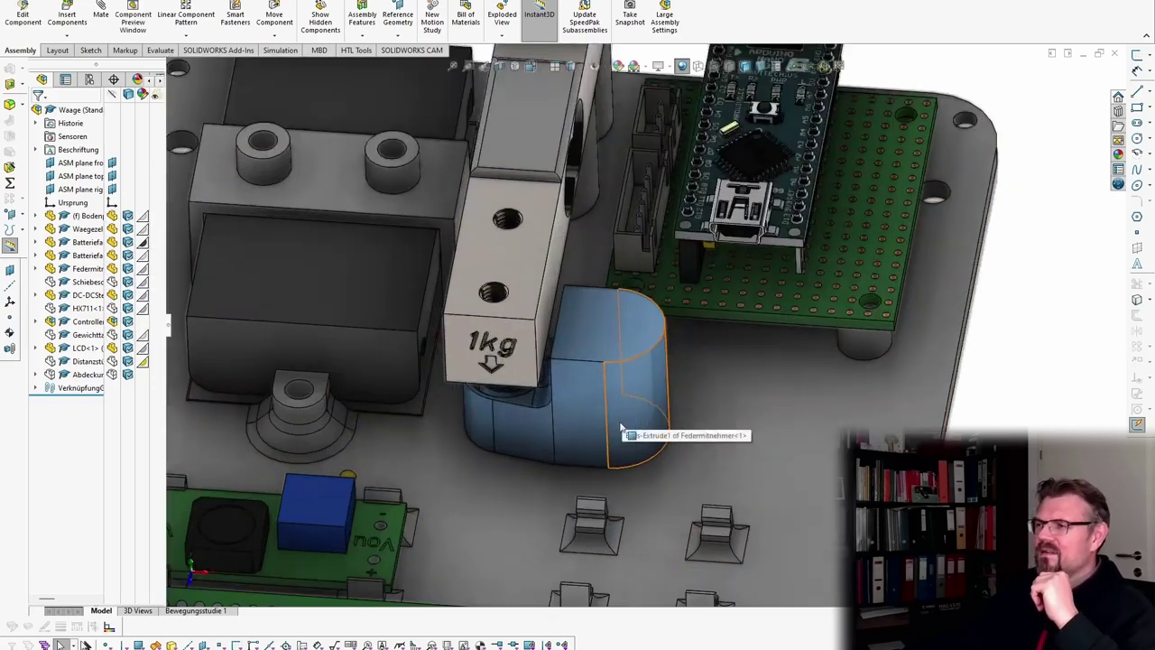
middle_drag(587, 424, 520, 357)
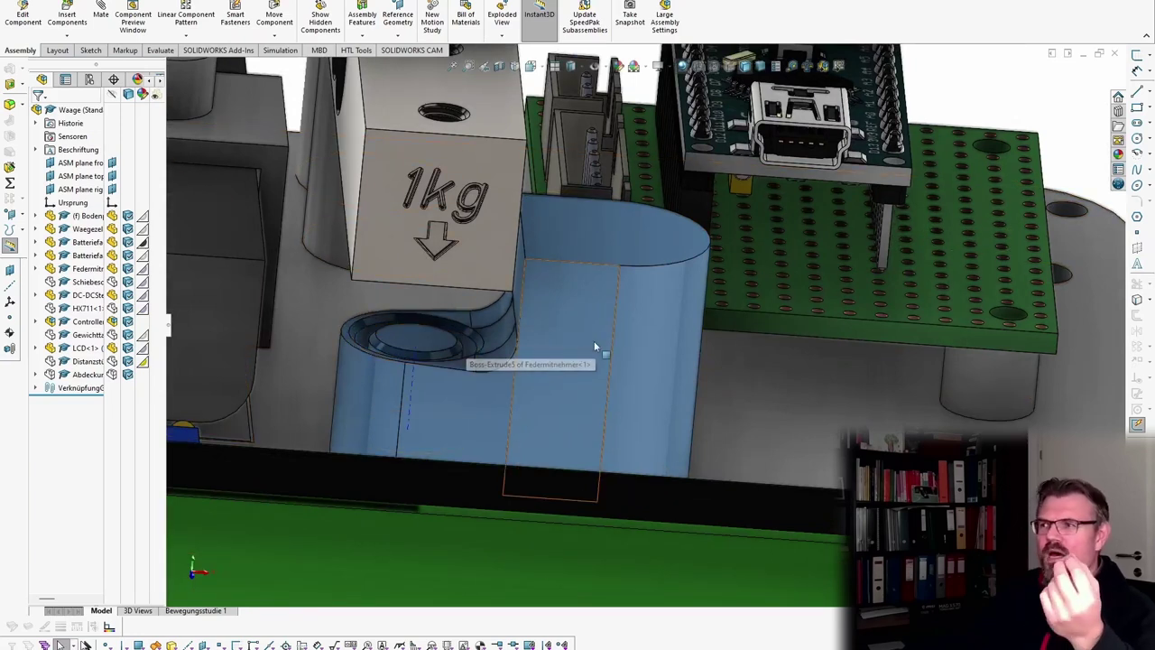
Try to move the Federmitnehmer by its side faces and examine its position under the load cell.
drag(600, 345, 603, 291)
middle_drag(619, 437, 620, 411)
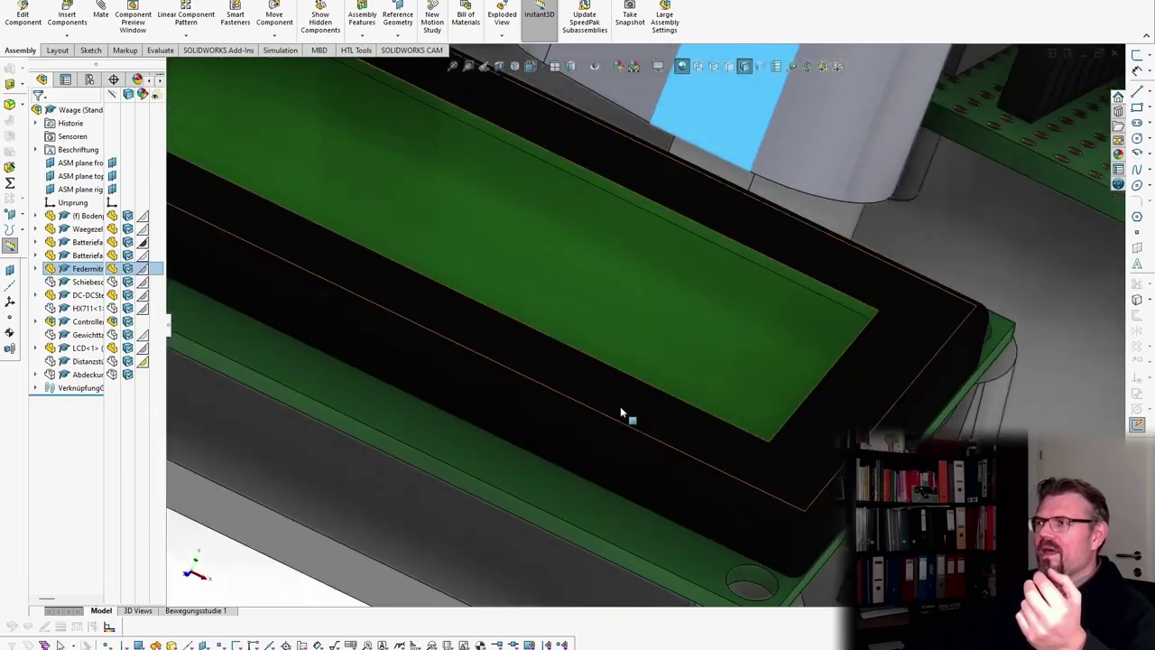
scroll(623, 397, up, 6)
drag(706, 246, 689, 273)
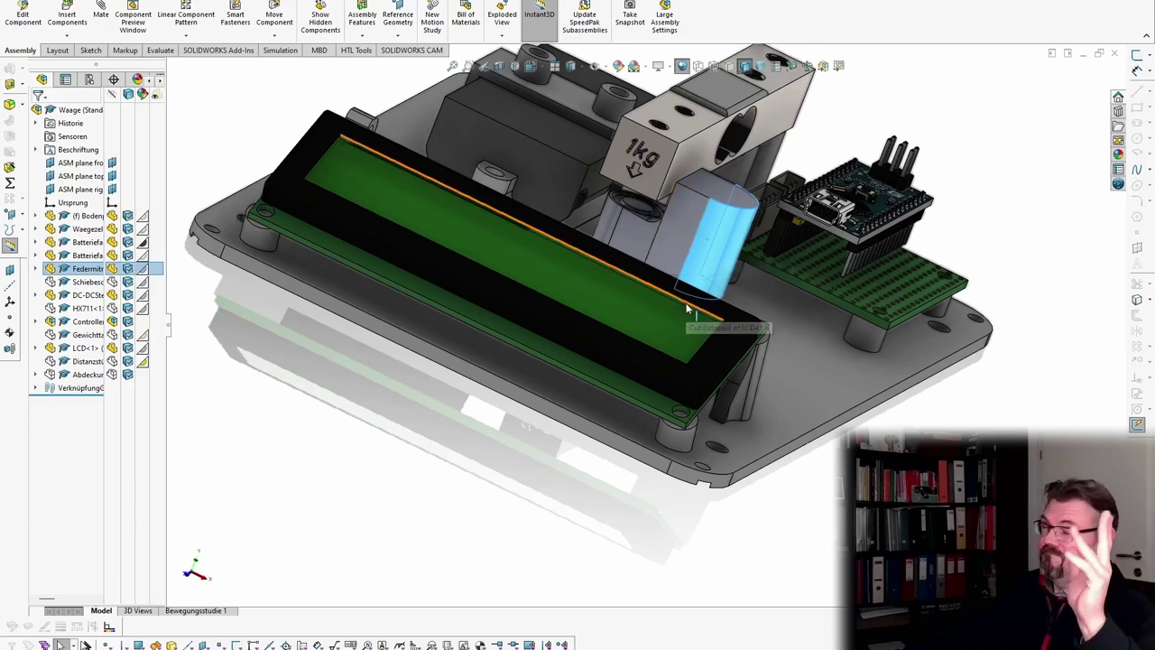
middle_drag(678, 305, 695, 155)
drag(695, 155, 693, 183)
mouse_move(689, 183)
middle_down()
mouse_move(691, 112)
mouse_move(682, 186)
middle_up()
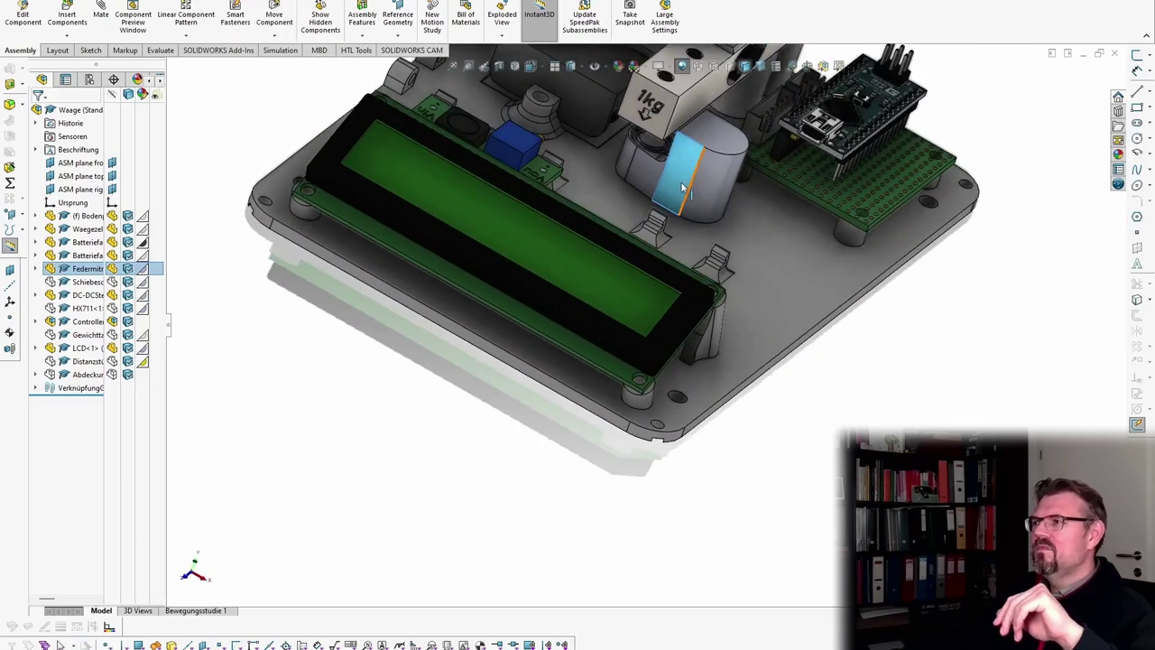
mouse_move(683, 187)
mouse_down()
mouse_move(699, 150)
mouse_move(691, 190)
mouse_up()
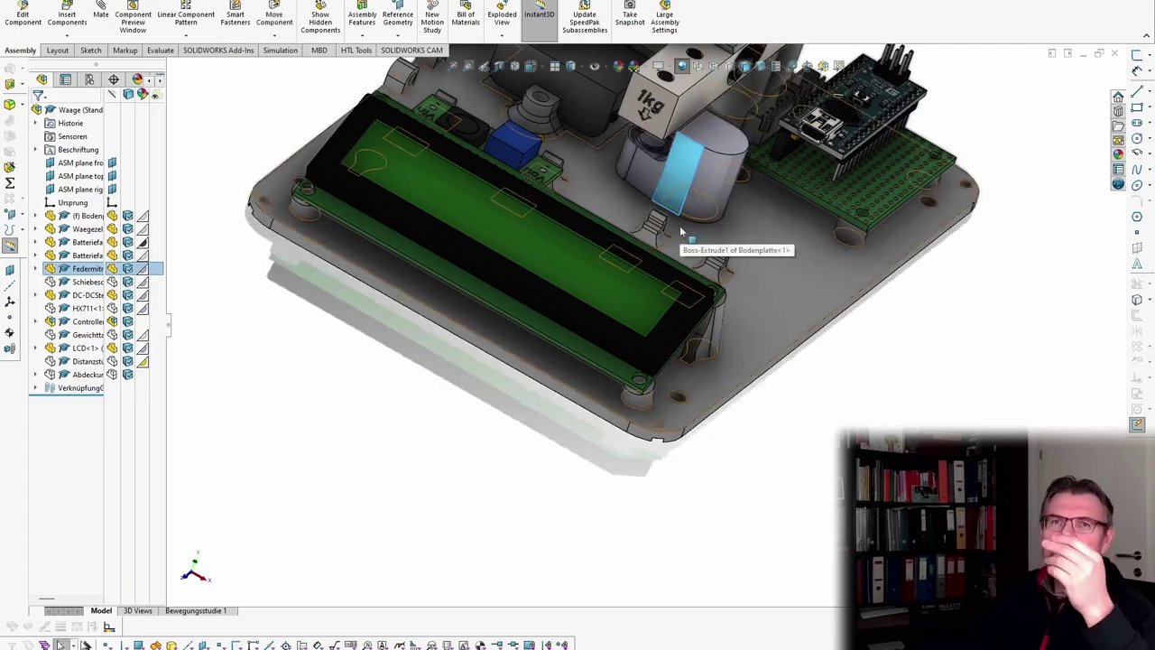
Show the hidden slide switch in its two holders at the base plate's edge and inspect it from above.
scroll(680, 229, up, 2)
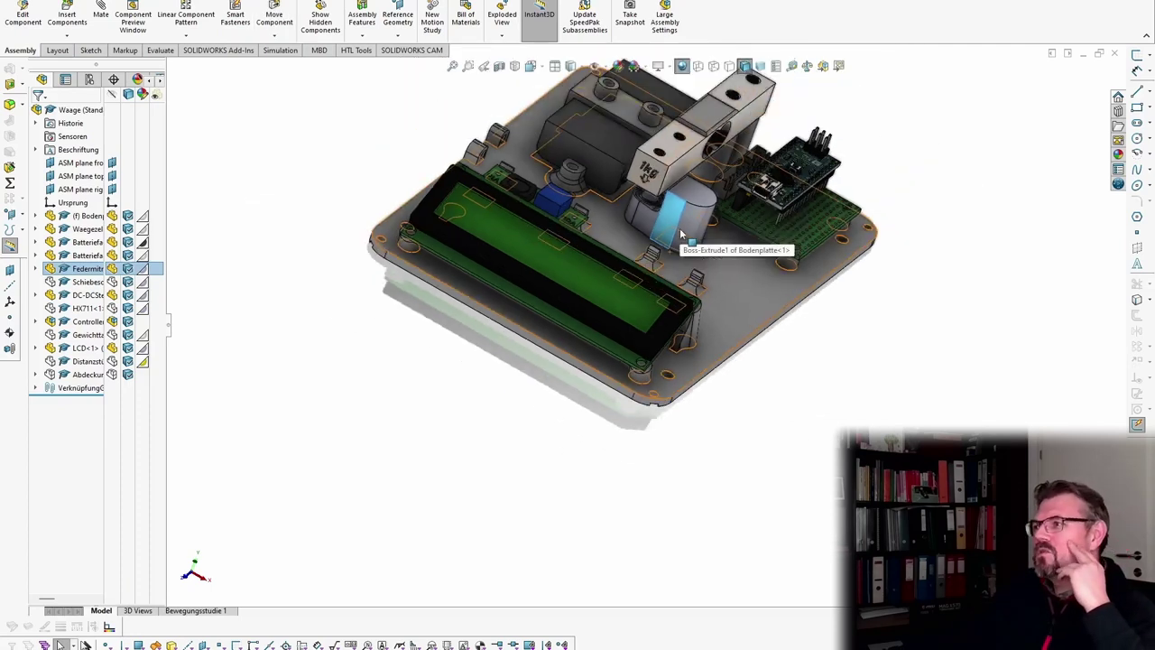
key(f)
middle_drag(694, 270, 741, 257)
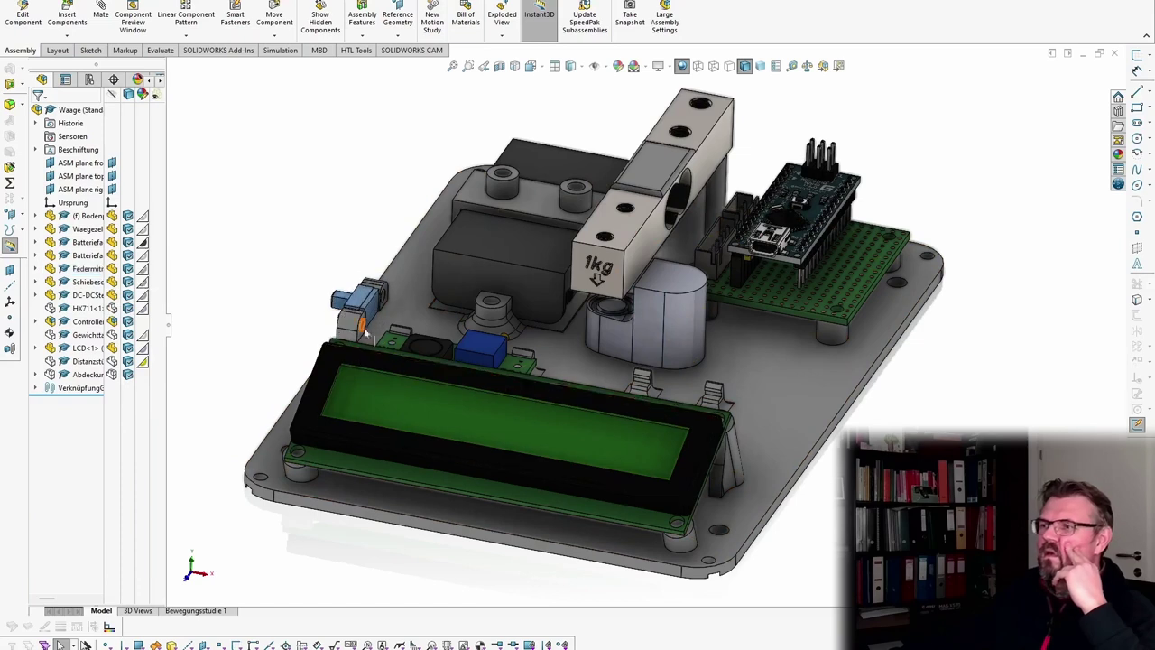
middle_drag(329, 307, 362, 334)
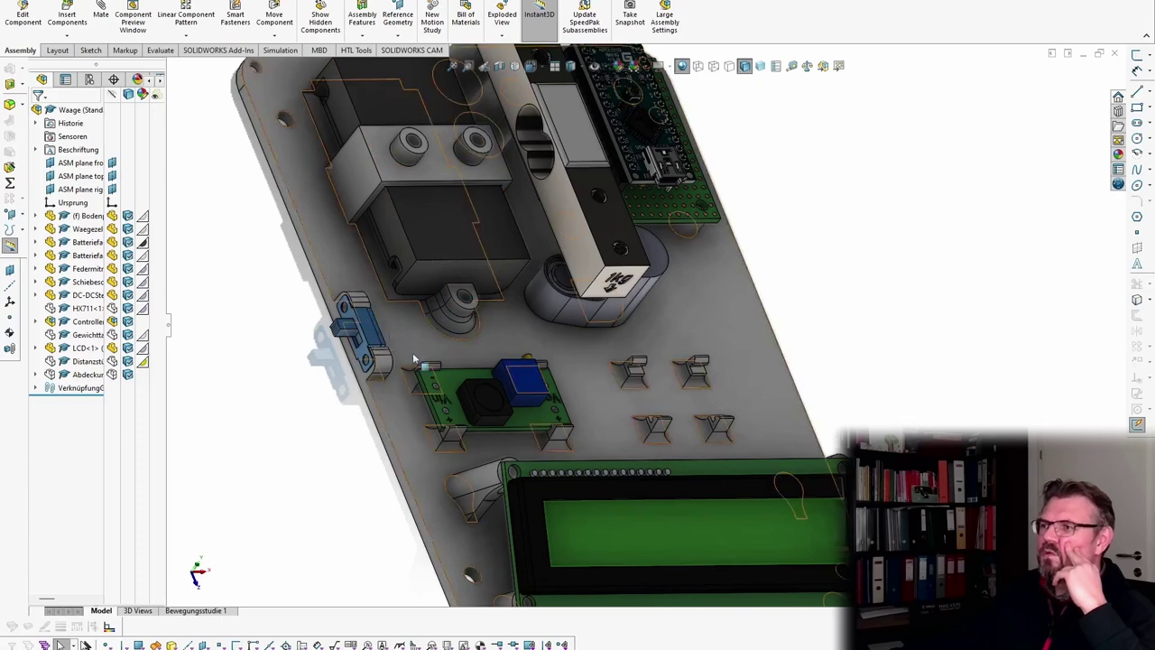
Show the hidden HX711 board in its clips behind the LCD and inspect it on the base plate.
middle_drag(663, 426, 561, 423)
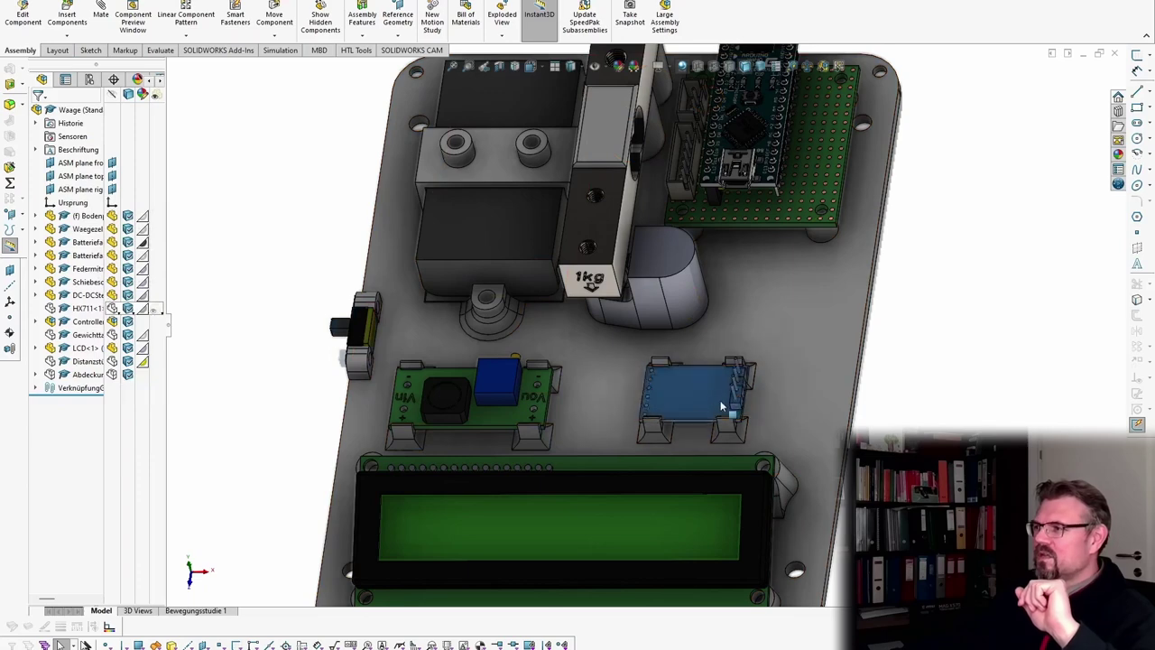
click(791, 388)
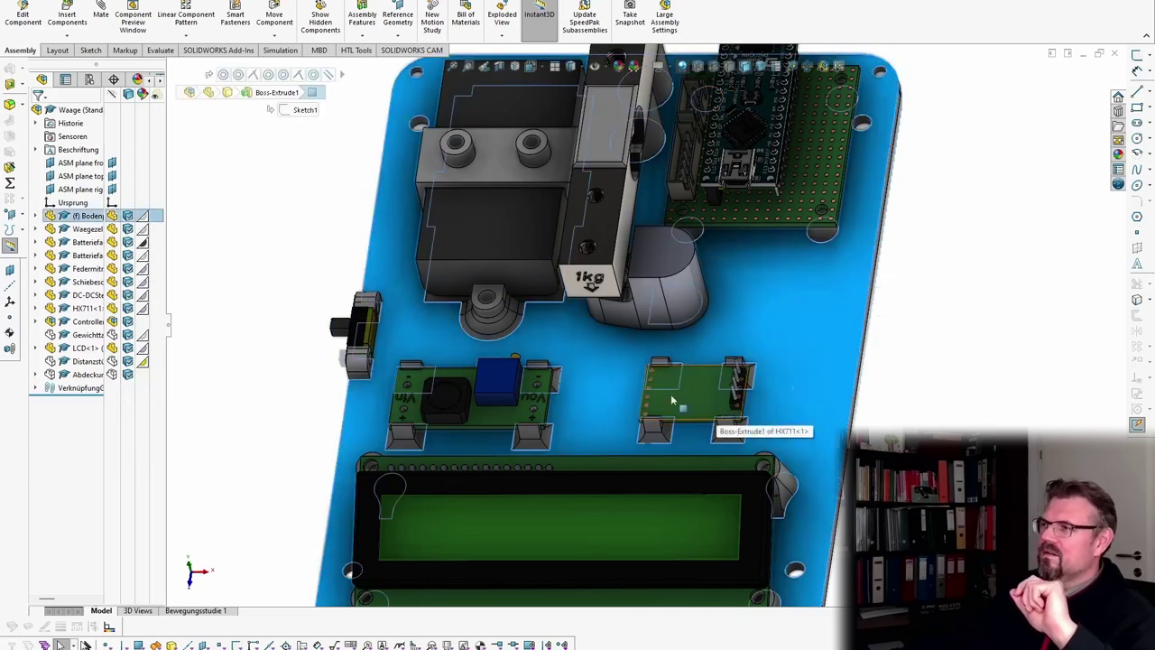
middle_drag(671, 401, 656, 333)
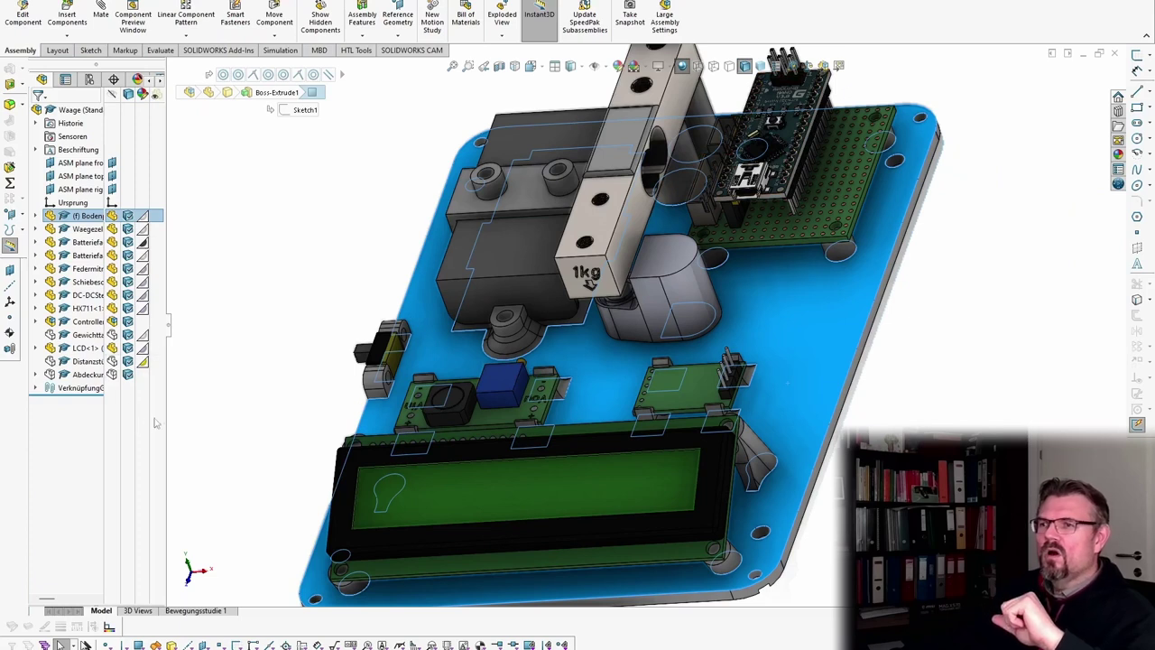
Show the hidden Distanzstück on top of the load cell's free end and inspect it from several angles.
middle_drag(495, 419, 531, 412)
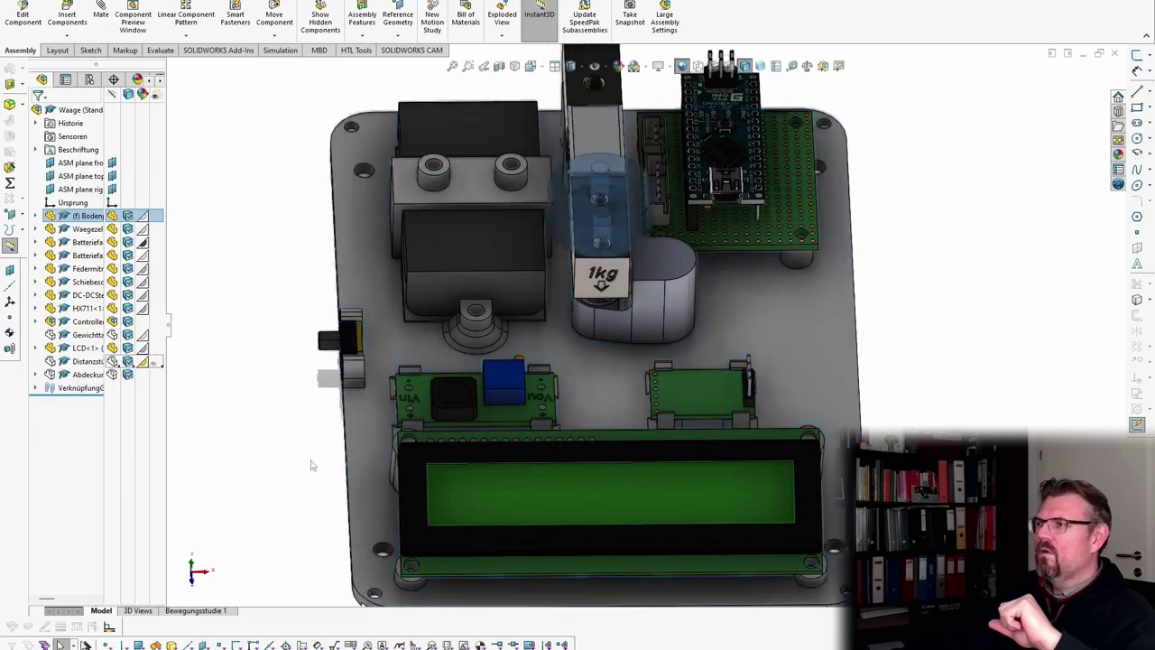
middle_drag(377, 442, 802, 393)
scroll(992, 478, down, 1)
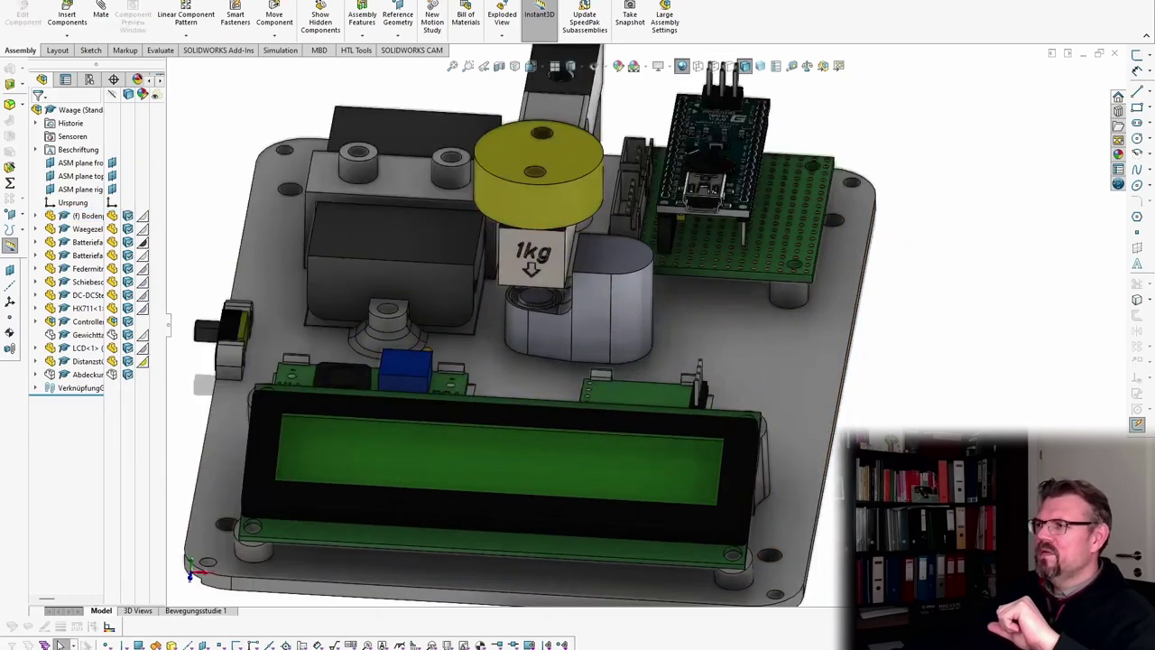
middle_drag(993, 479, 866, 451)
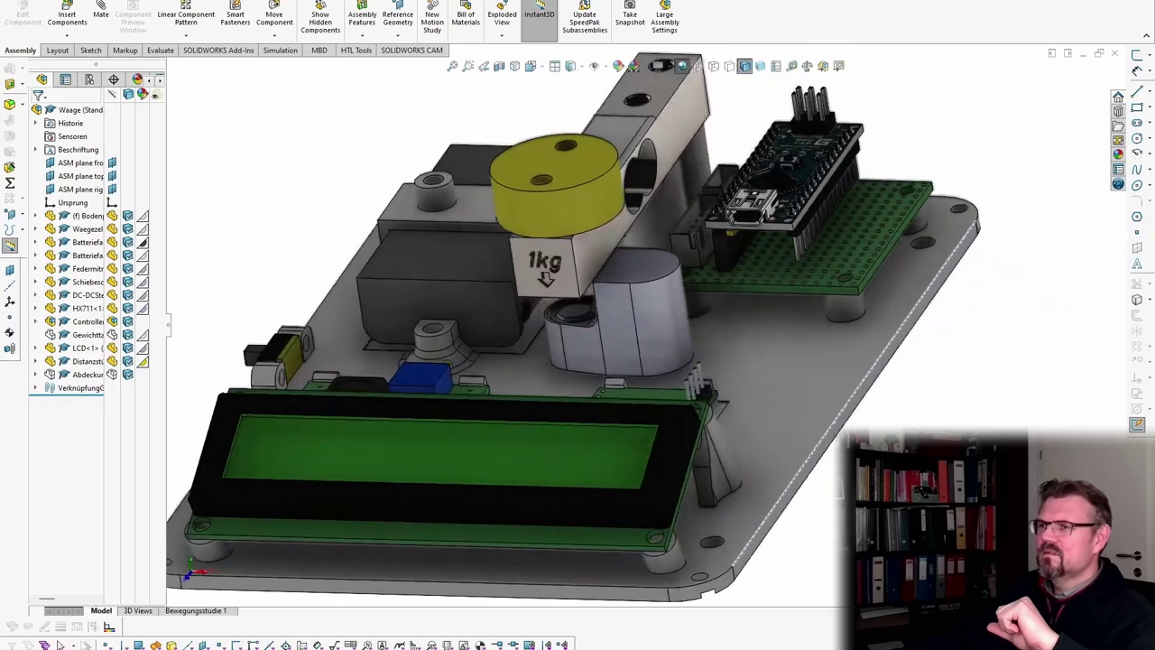
Show the hidden transparent Abdeckung over the base plate and inspect the cover and its tare button from the side.
click(112, 374)
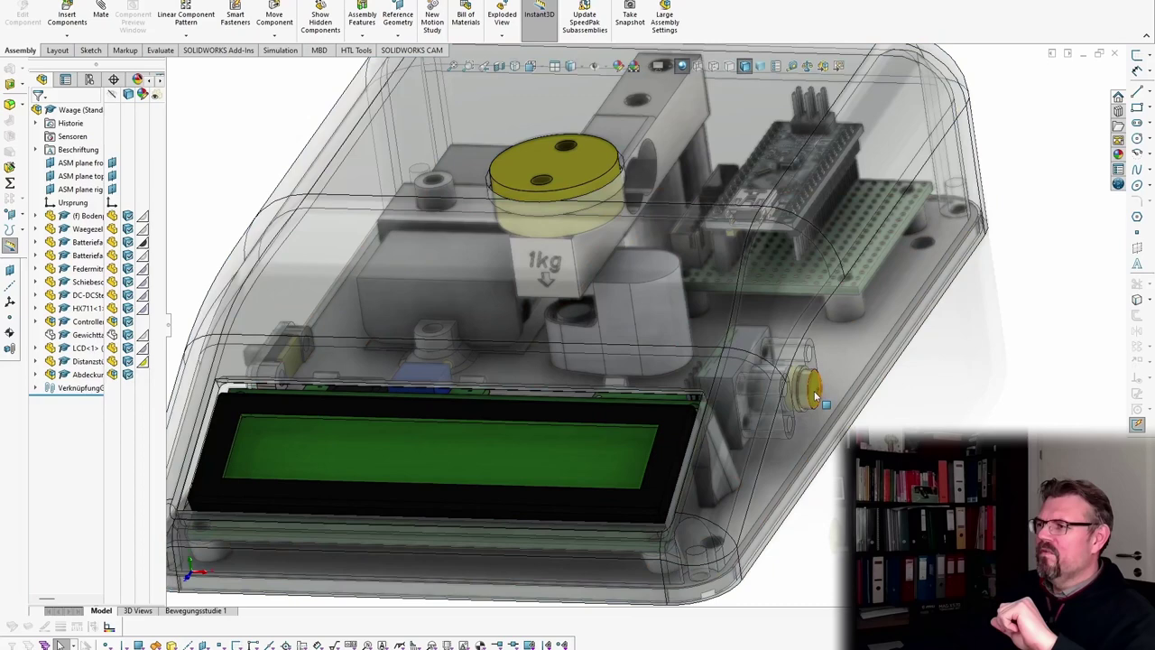
middle_drag(815, 401, 787, 461)
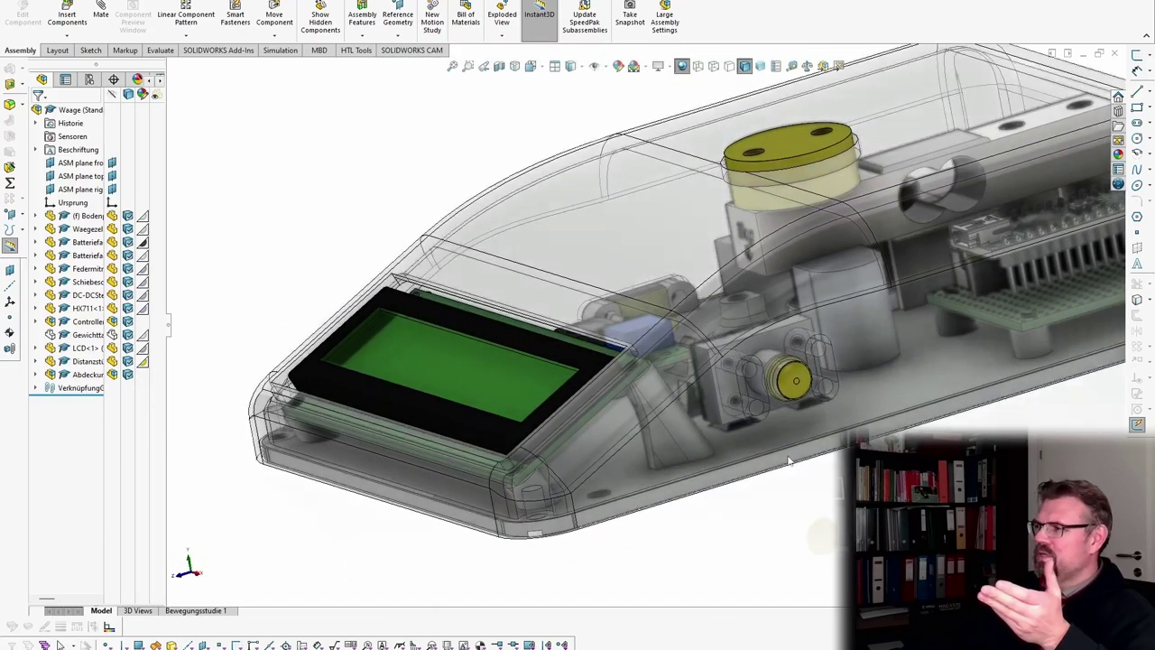
scroll(787, 461, up, 2)
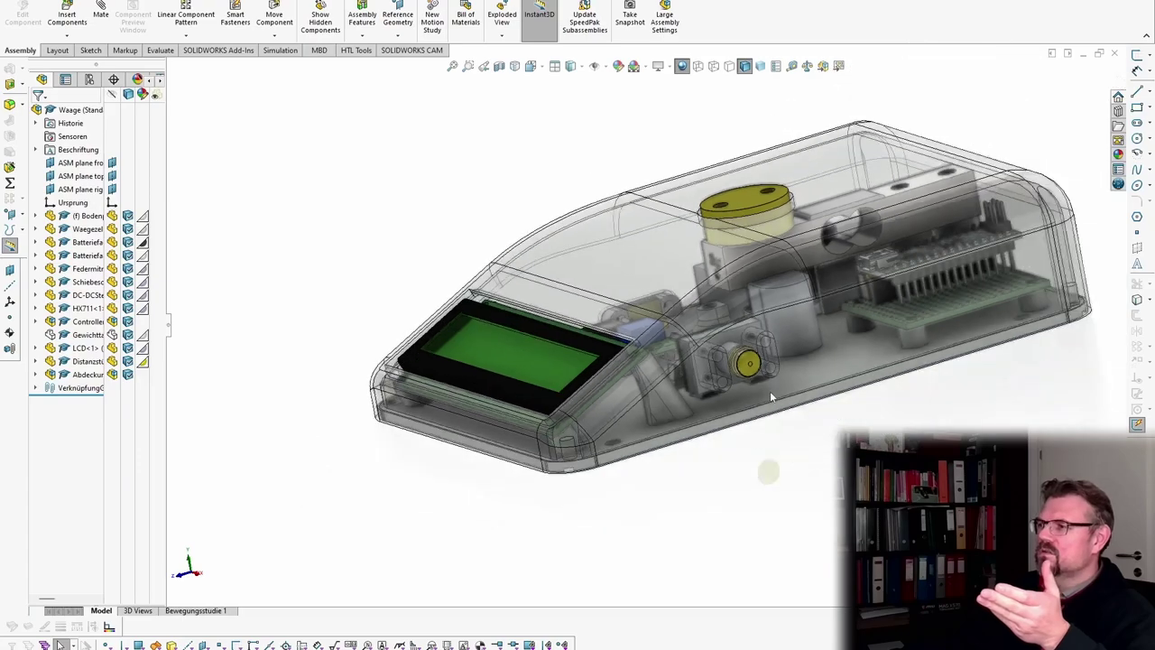
scroll(769, 391, down, 3)
middle_drag(747, 456, 741, 489)
scroll(742, 489, up, 1)
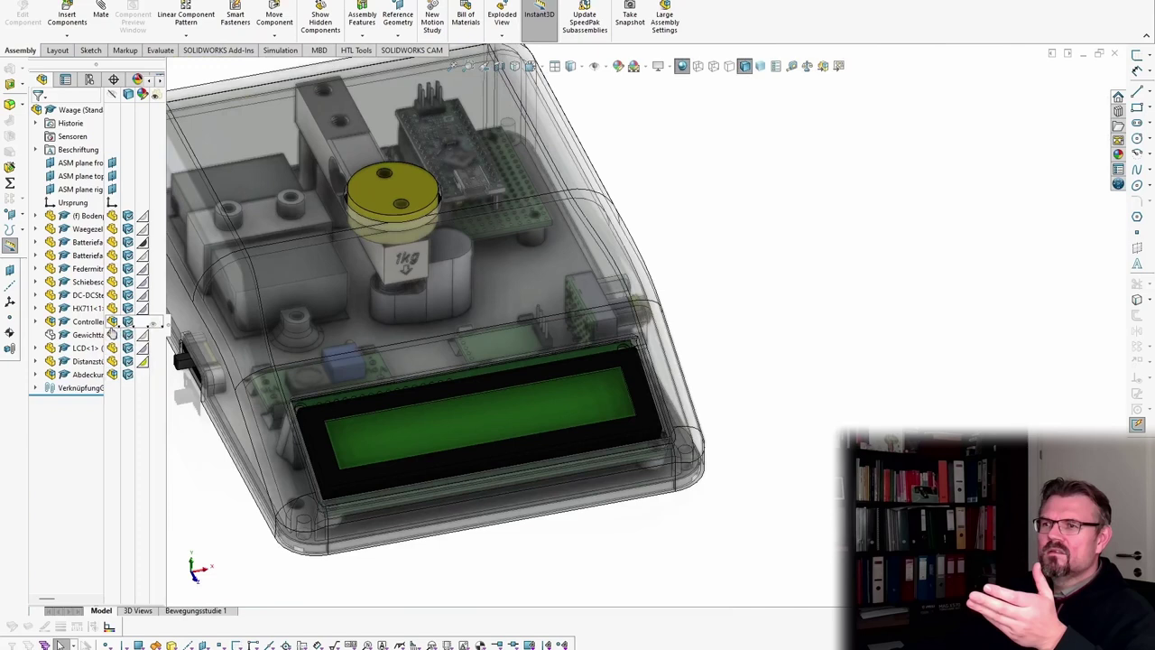
Show the hidden round weighing plate on the spacer and view the complete scale from several angles.
click(112, 335)
scroll(317, 335, up, 3)
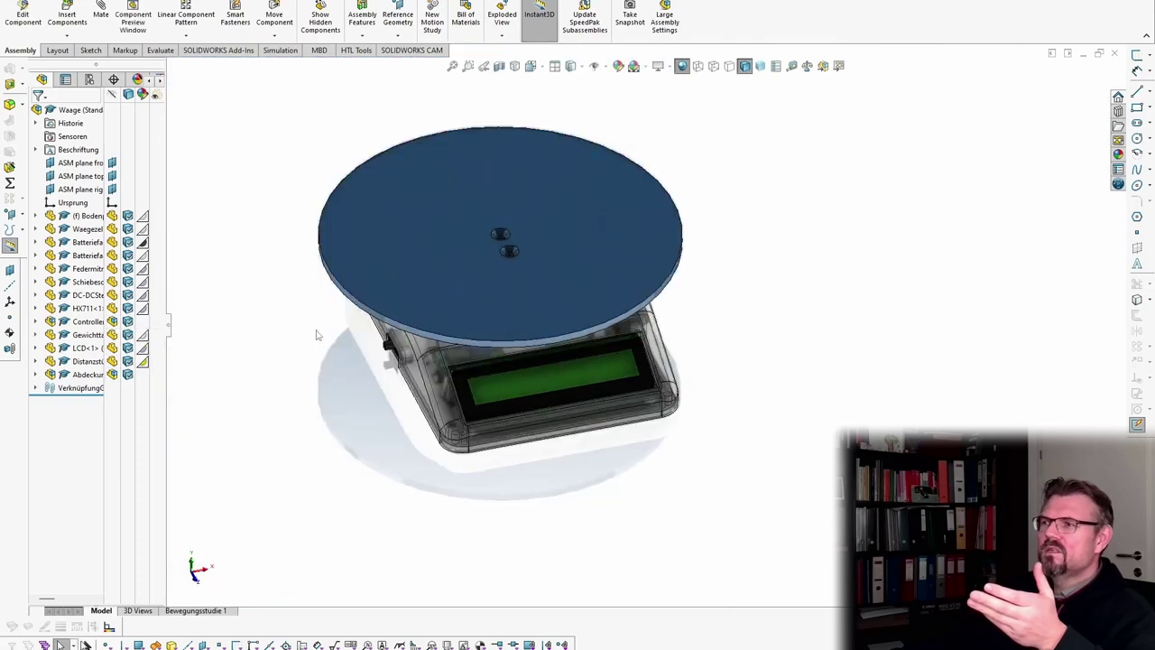
scroll(412, 256, up, 2)
click(244, 417)
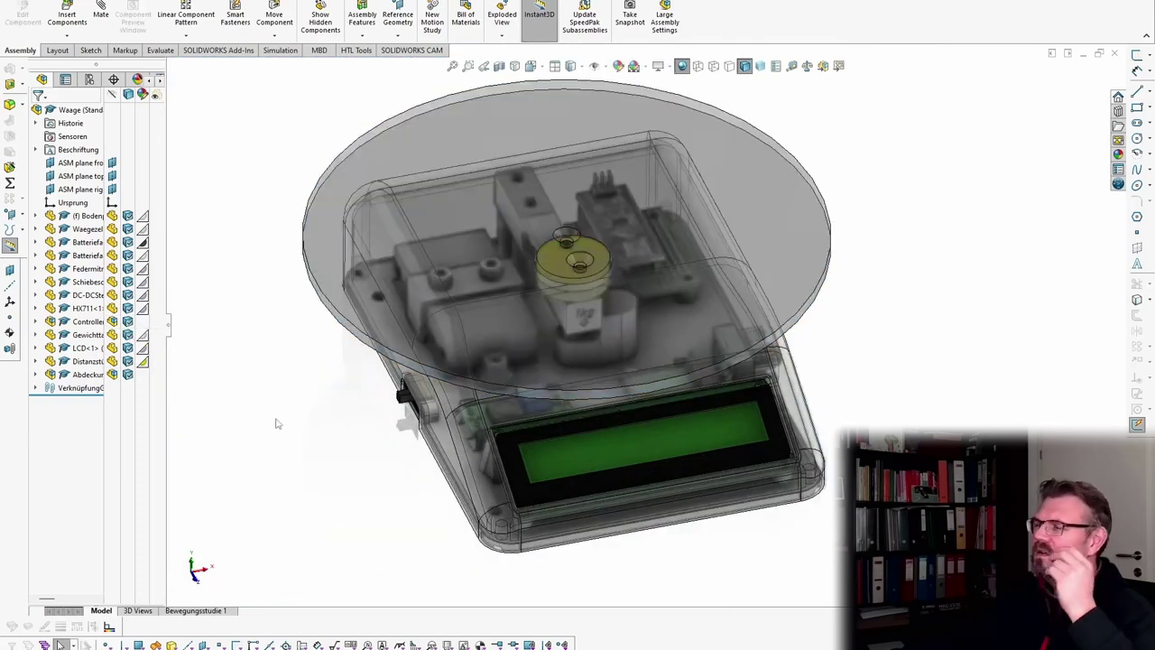
middle_drag(277, 424, 233, 461)
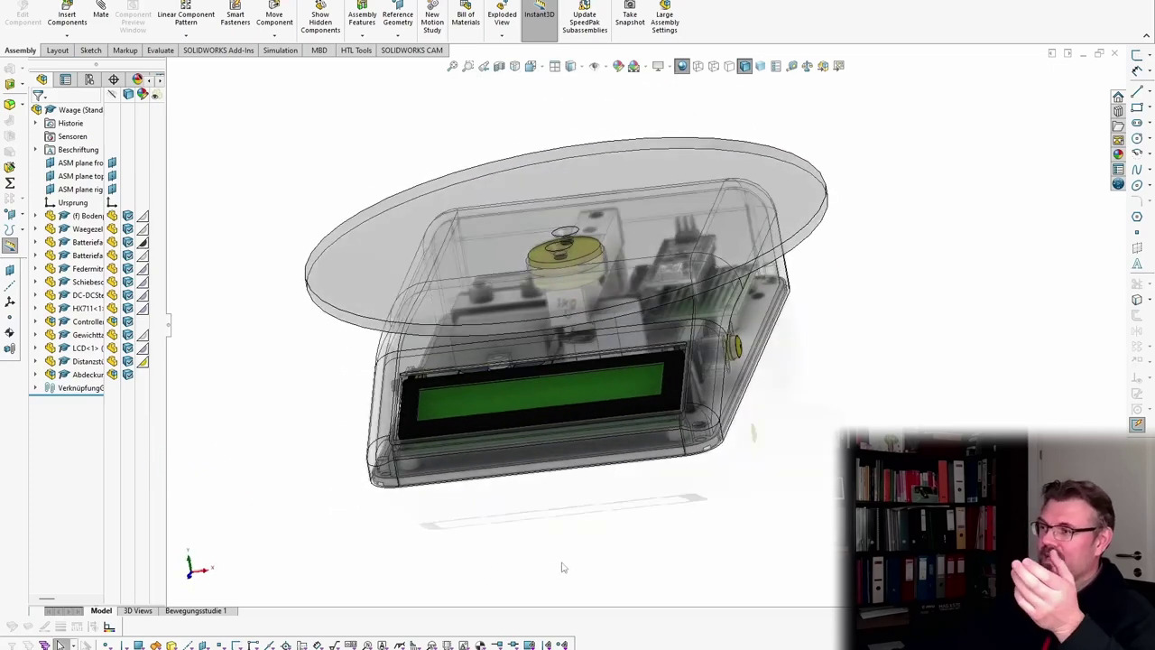
mouse_move(572, 570)
middle_down()
mouse_move(554, 577)
mouse_move(570, 588)
mouse_move(561, 584)
middle_up()
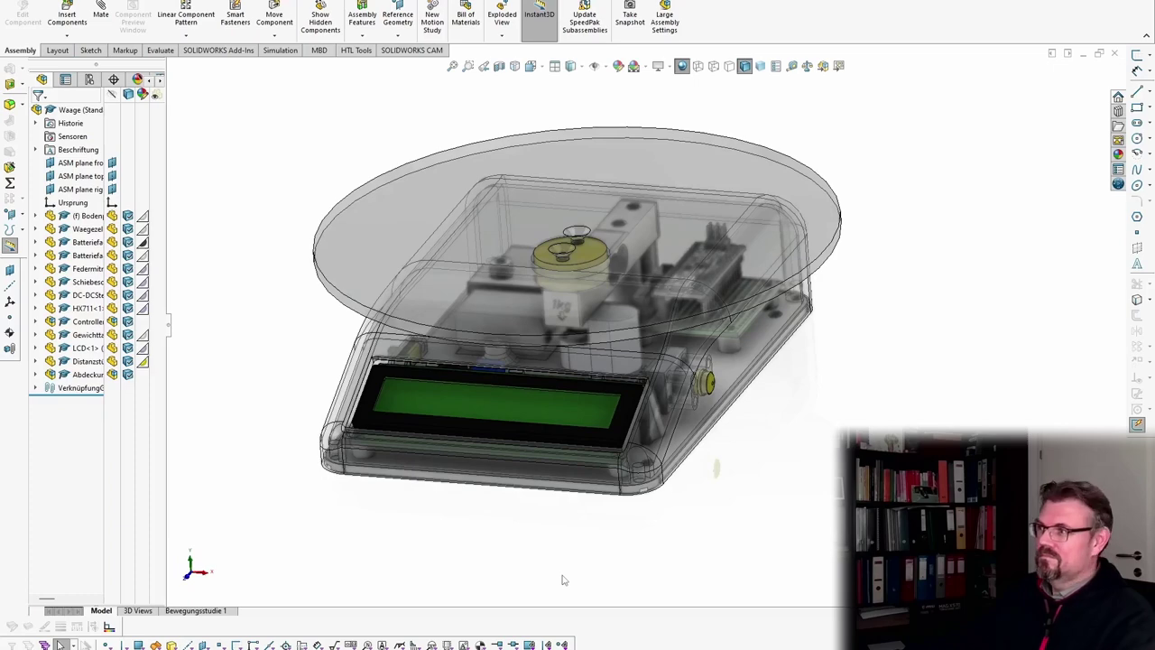
middle_drag(624, 570, 664, 563)
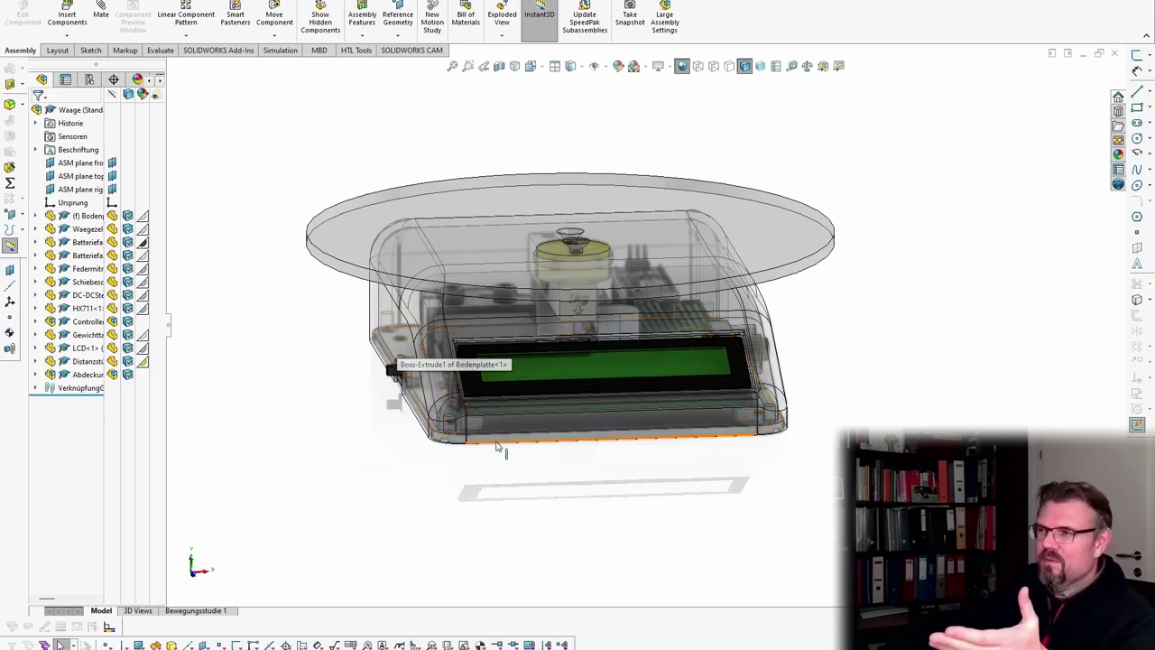
middle_drag(462, 471, 433, 270)
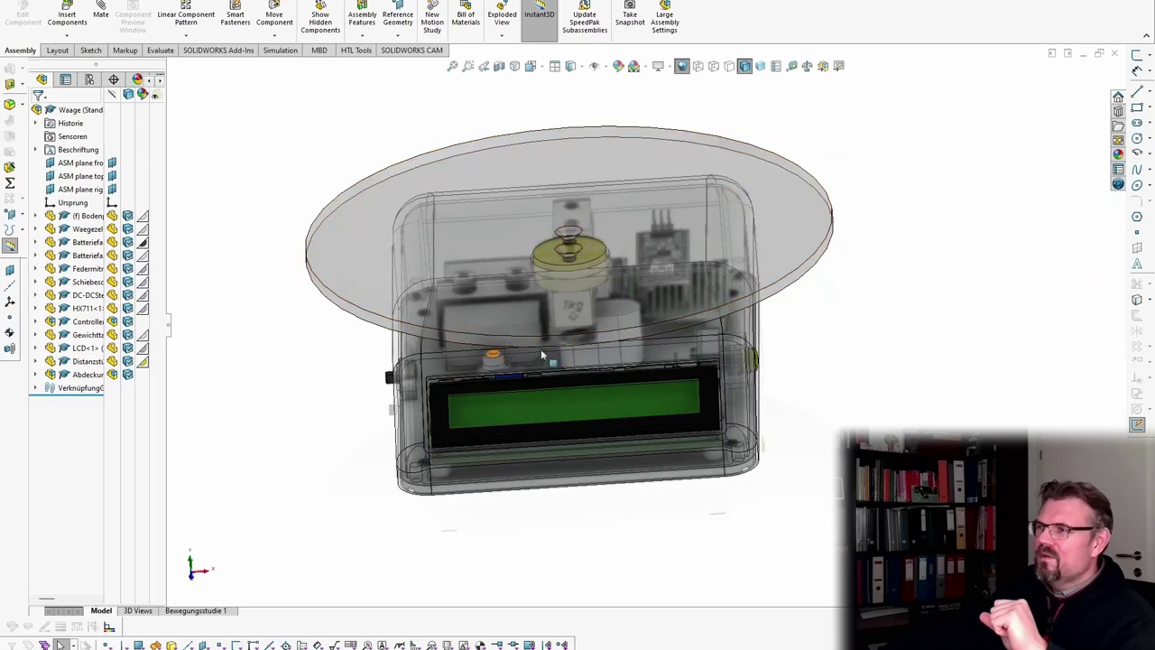
Examine the TaraKnopf in the side of the cover and the LCD in its window up close.
middle_drag(776, 406, 613, 364)
scroll(613, 363, down, 4)
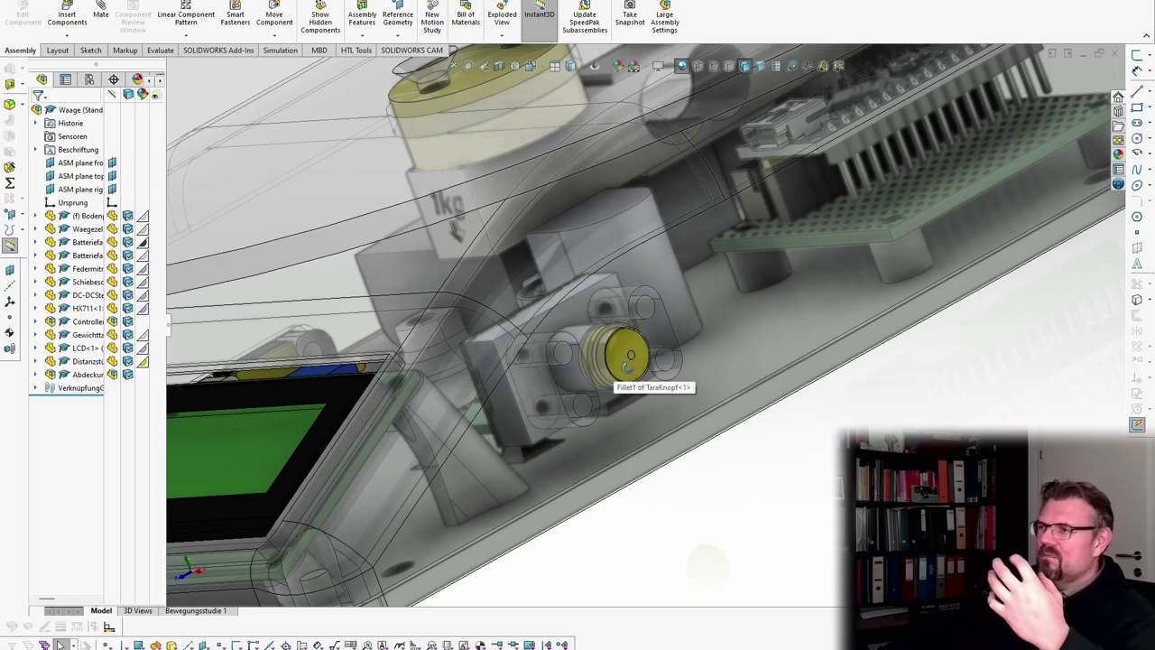
middle_drag(623, 370, 693, 357)
middle_drag(558, 412, 523, 372)
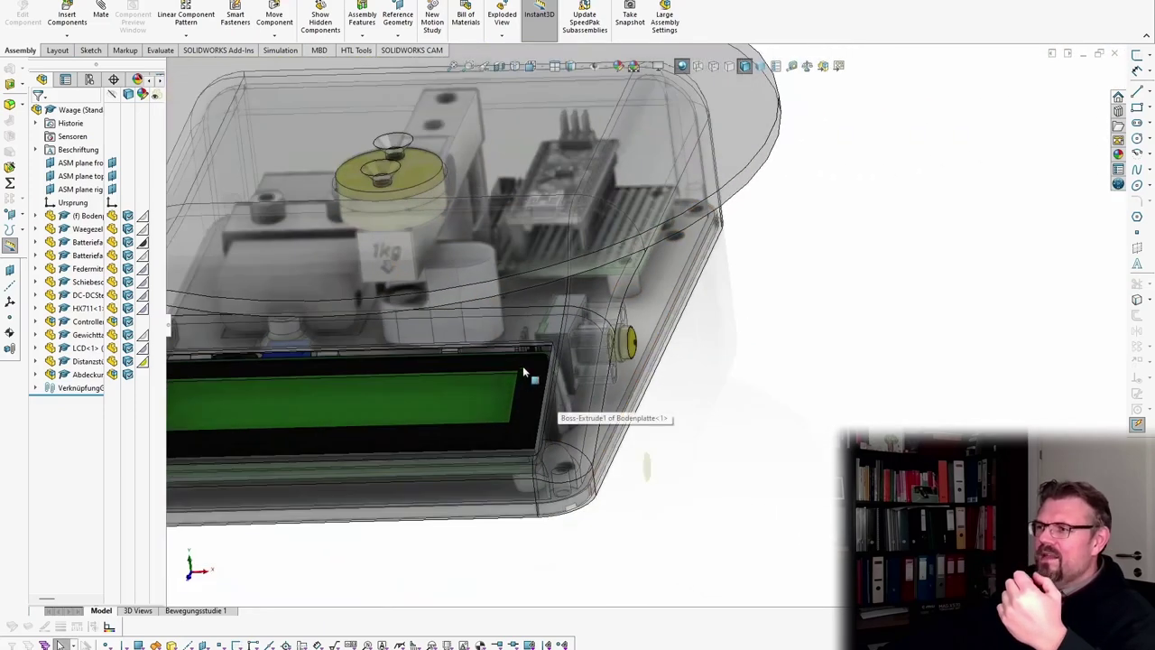
scroll(377, 360, up, 3)
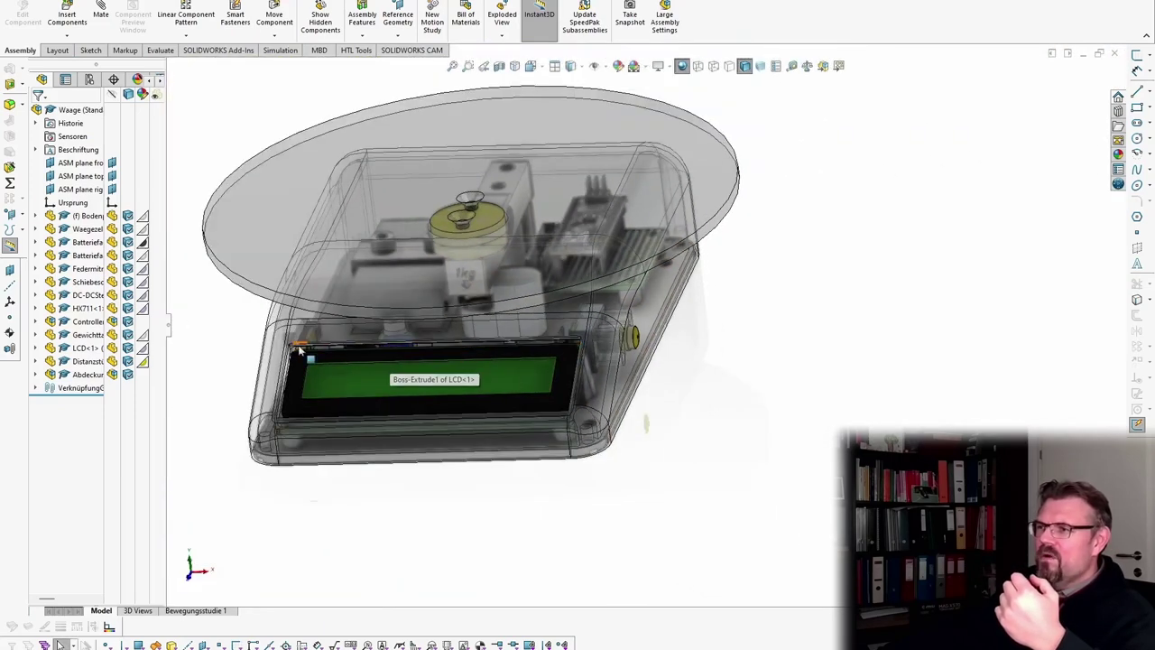
scroll(530, 366, down, 4)
middle_drag(598, 402, 454, 405)
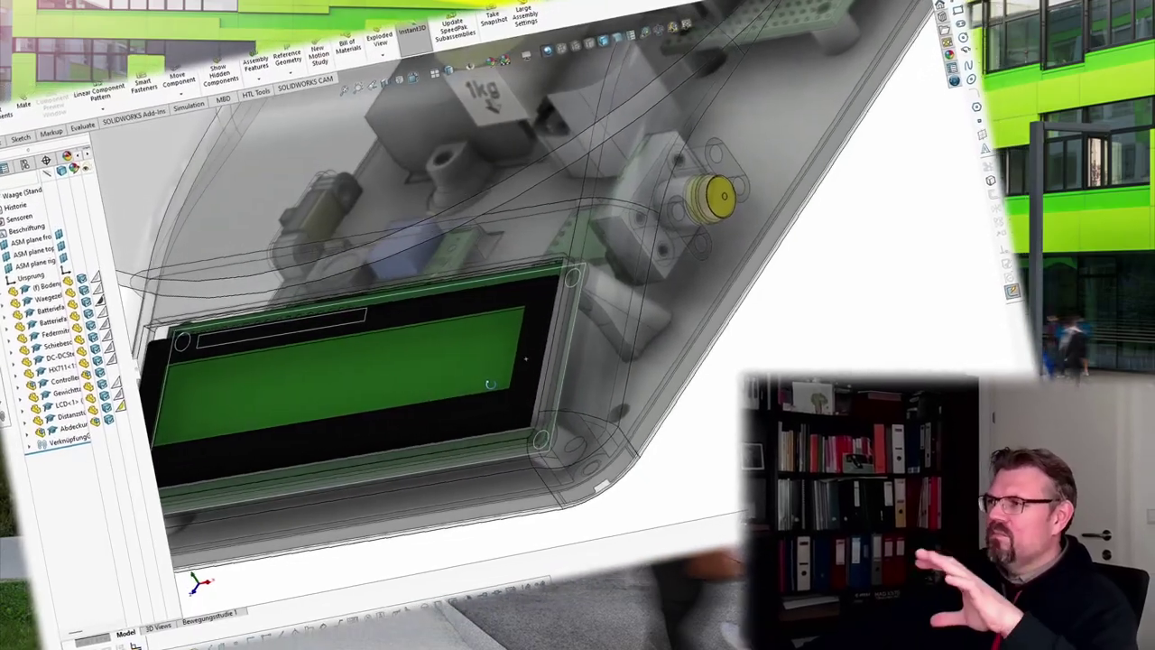
middle_drag(491, 385, 478, 362)
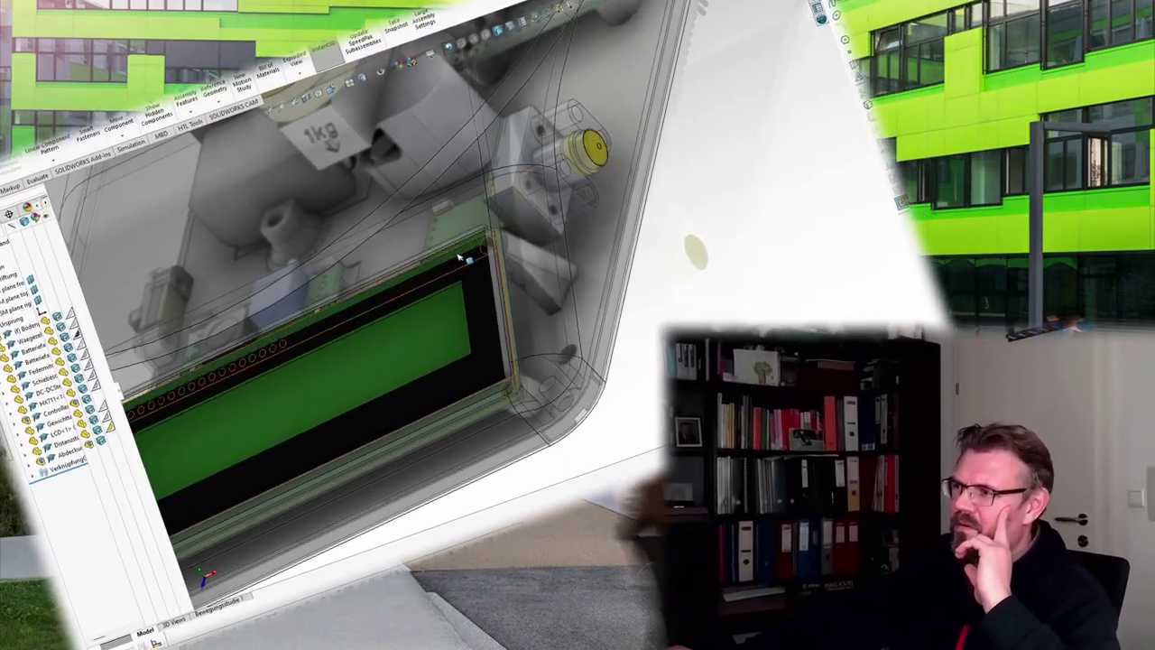
middle_drag(436, 250, 431, 225)
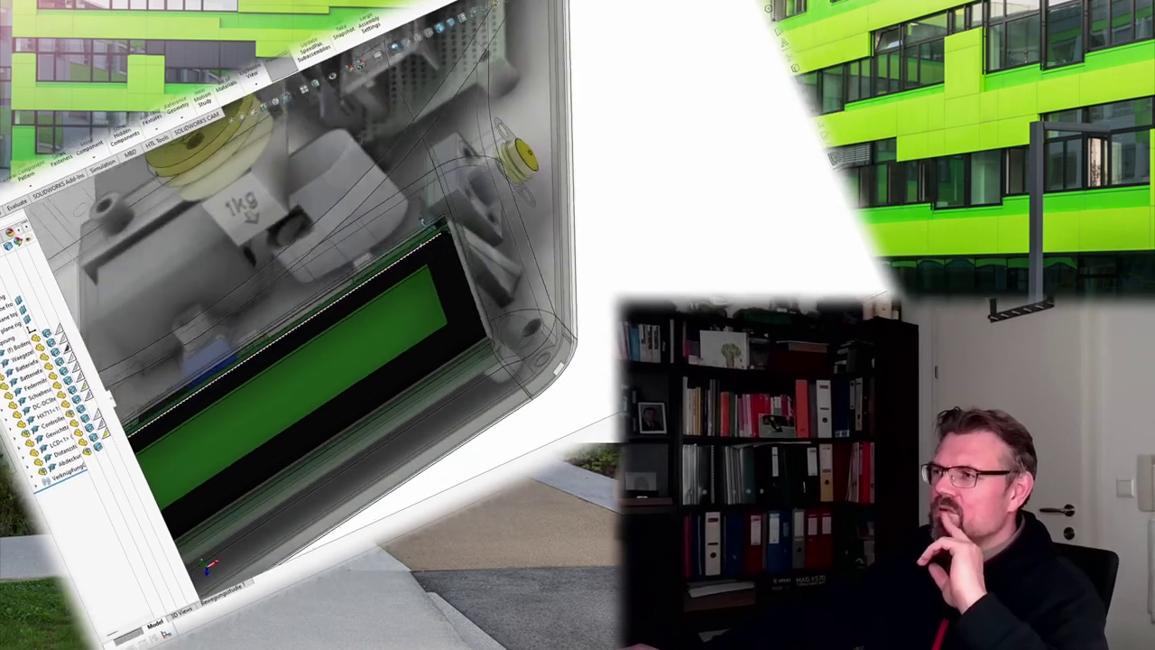